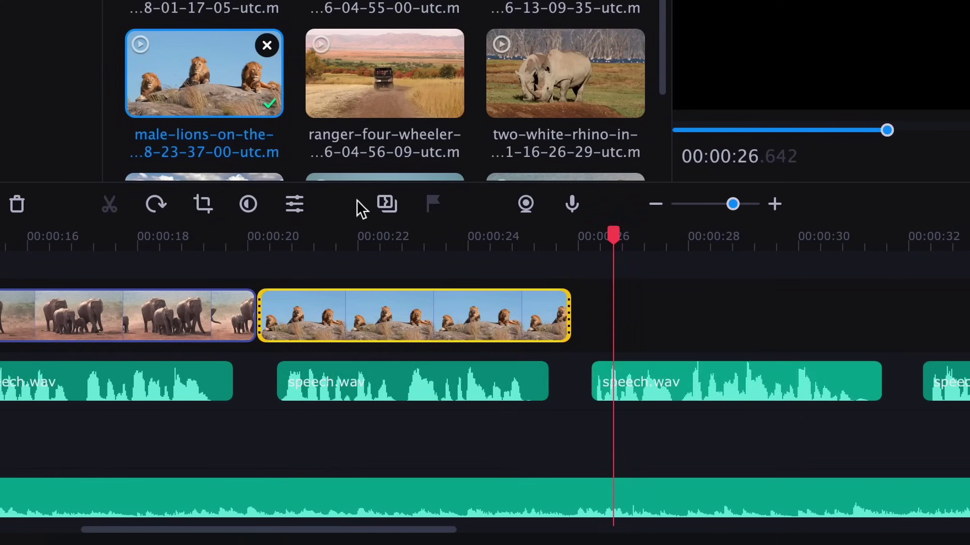
Place the wildebeest clip right after the lions clip, then bring up the folder context menu
scroll(428, 15, "down", 3)
left_click_drag(203, 93, 935, 324)
left_click_drag(888, 237, 495, 253)
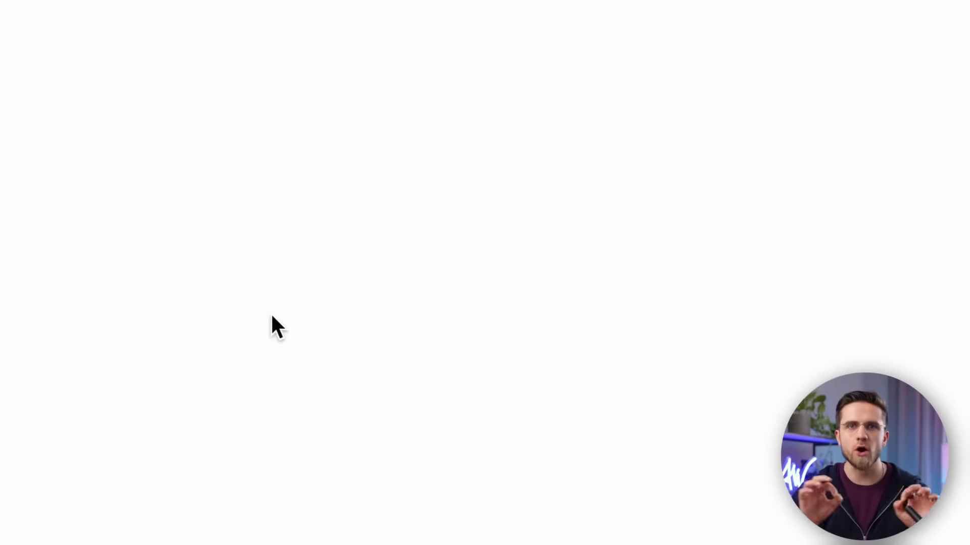
right_click(271, 312)
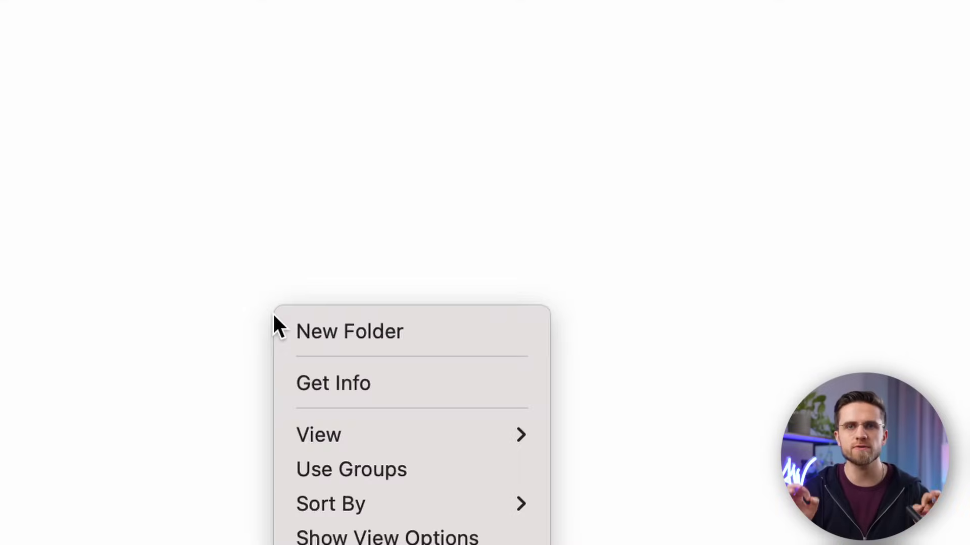
Name the first new folder a-roll and create a second folder named b-roll
key("BackSpace")
type("a-roll")
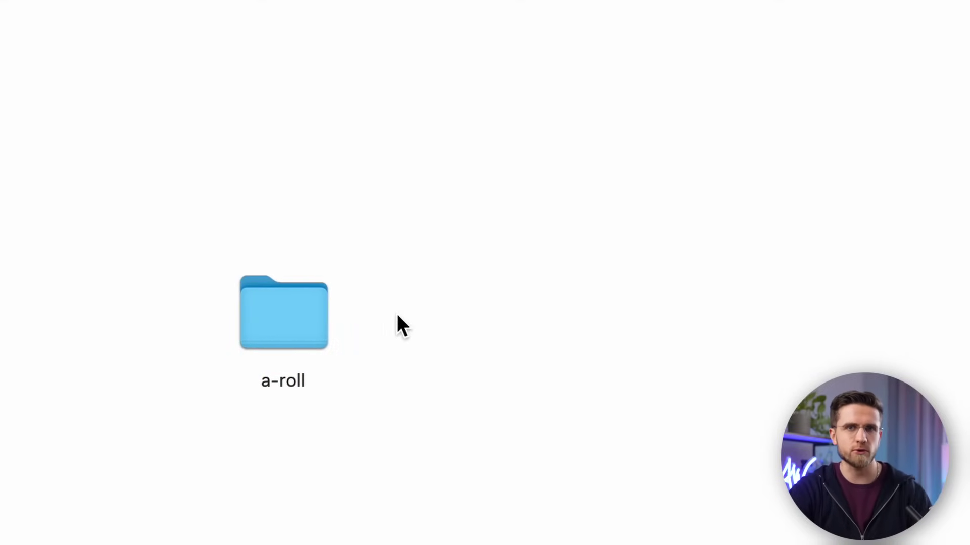
right_click(397, 317)
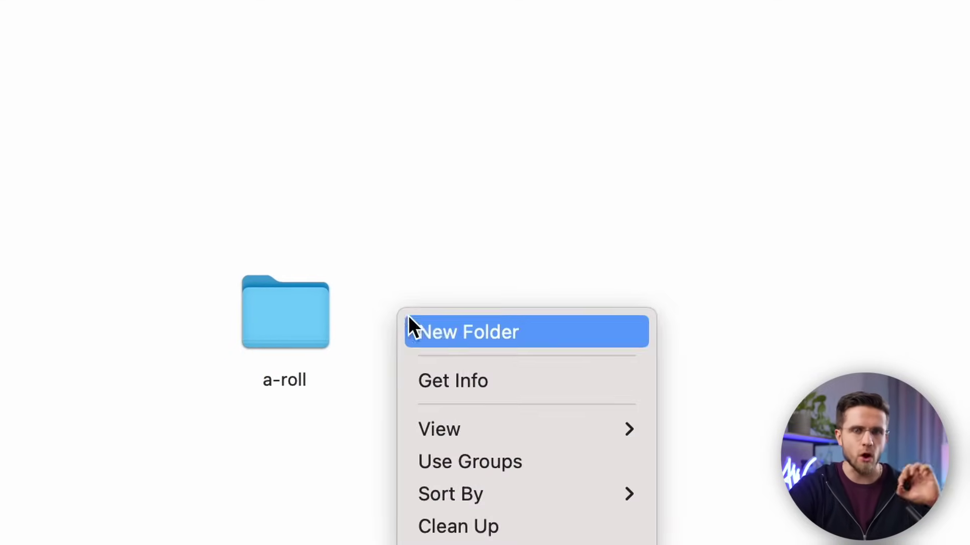
left_click(431, 335)
key("BackSpace")
type("b-roll")
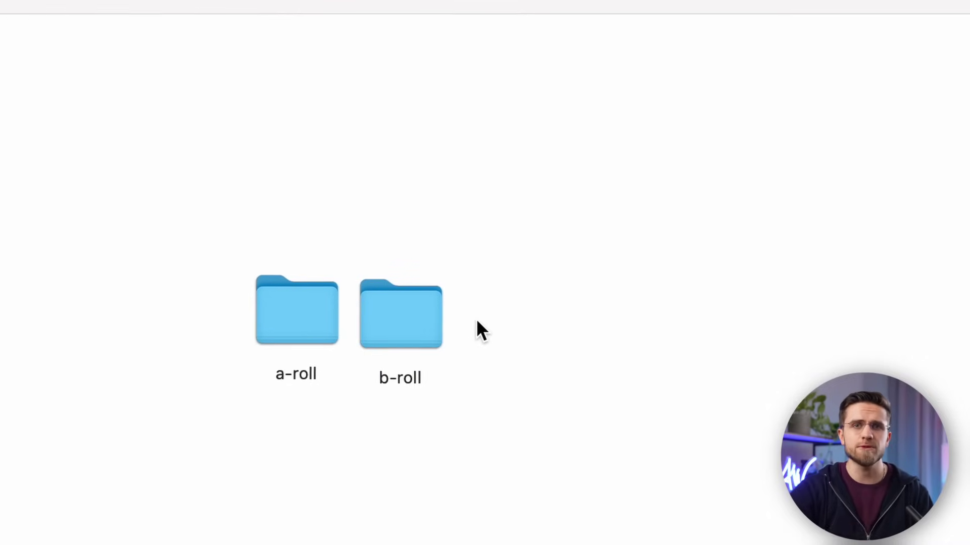
Create a third folder named music and select all three folders together
right_click(479, 323)
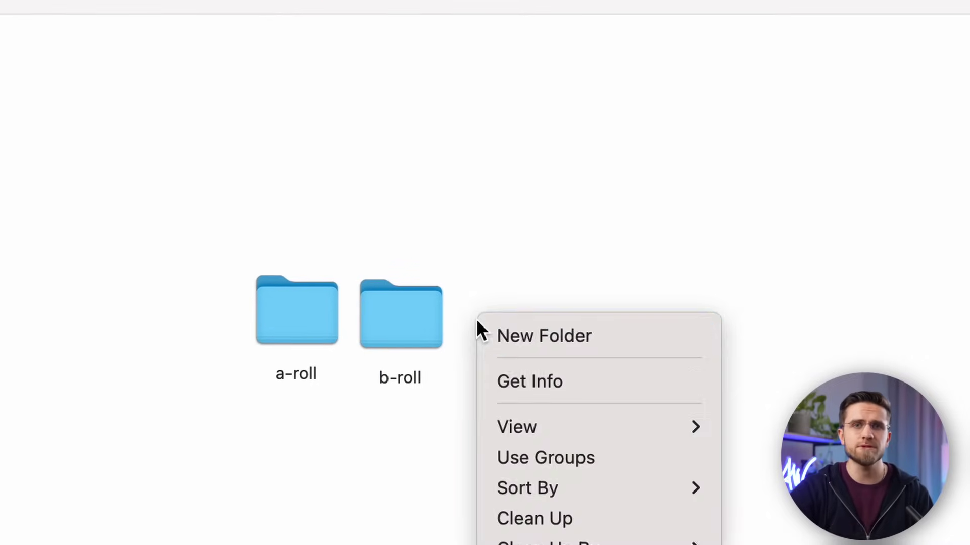
left_click(493, 335)
key("BackSpace")
type("music")
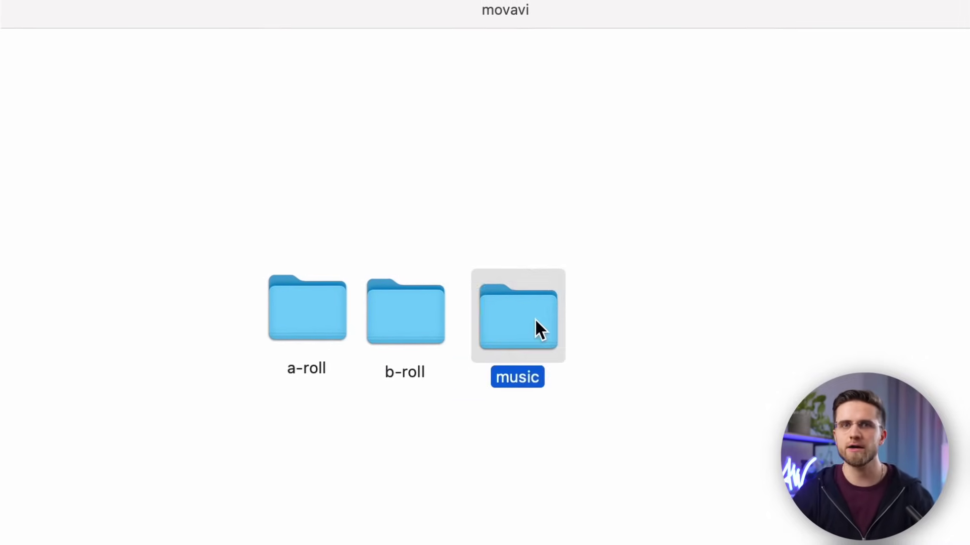
left_click_drag(271, 230, 553, 320)
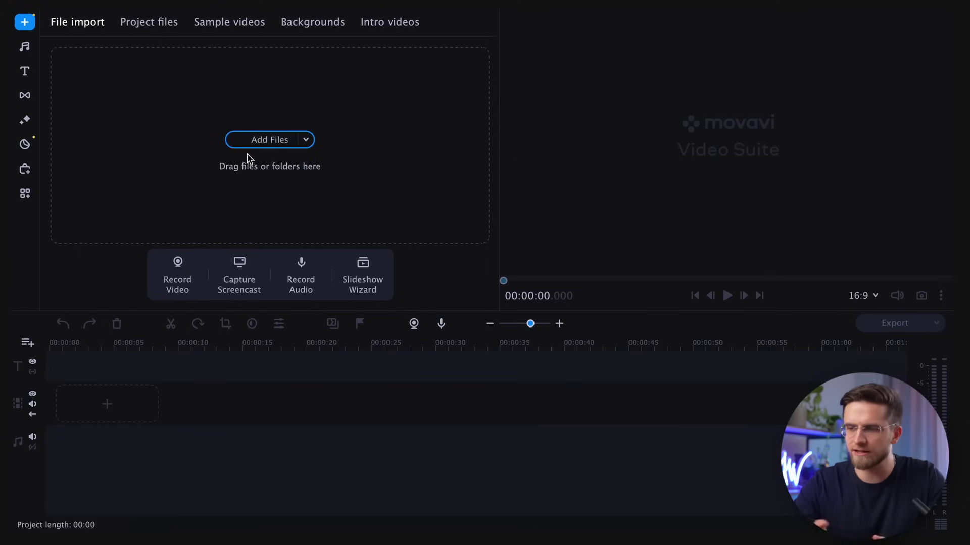
Import all 13 files from the assets folder, including animal clips, speech.wav and music
left_click(265, 135)
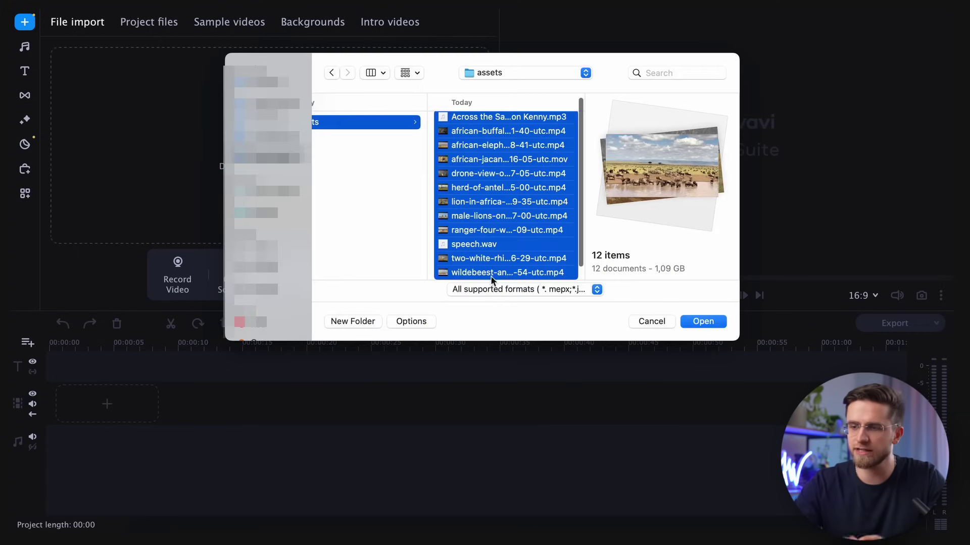
scroll(490, 276, "down", 3)
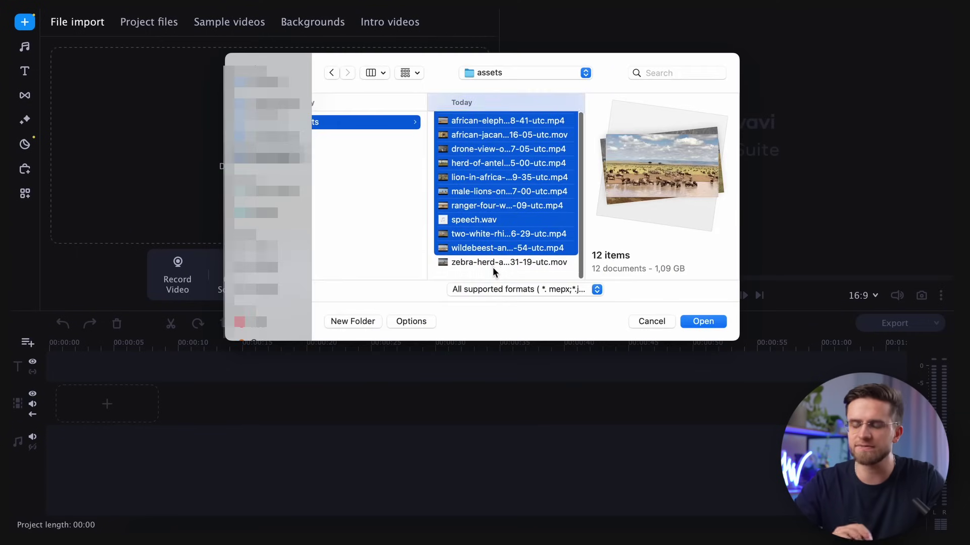
scroll(493, 268, "up", 2)
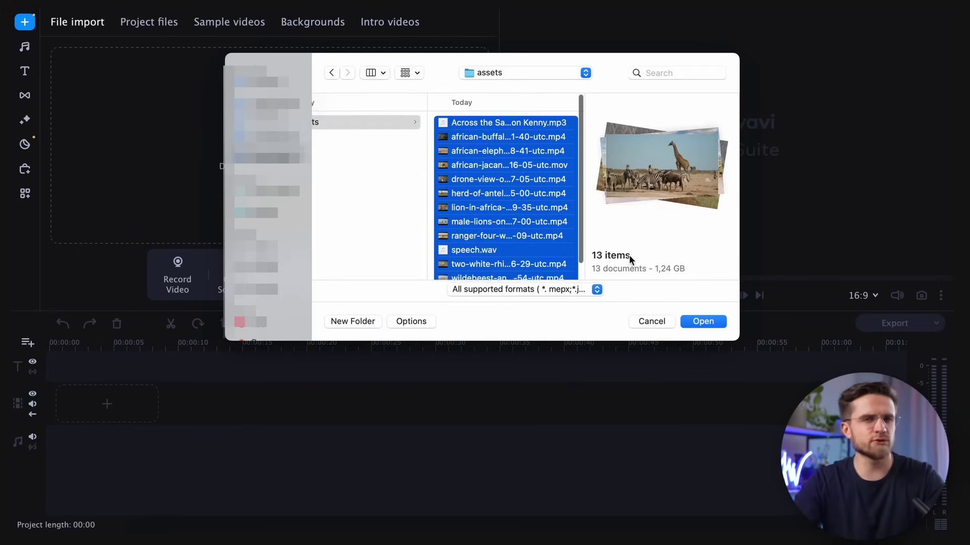
left_click(696, 322)
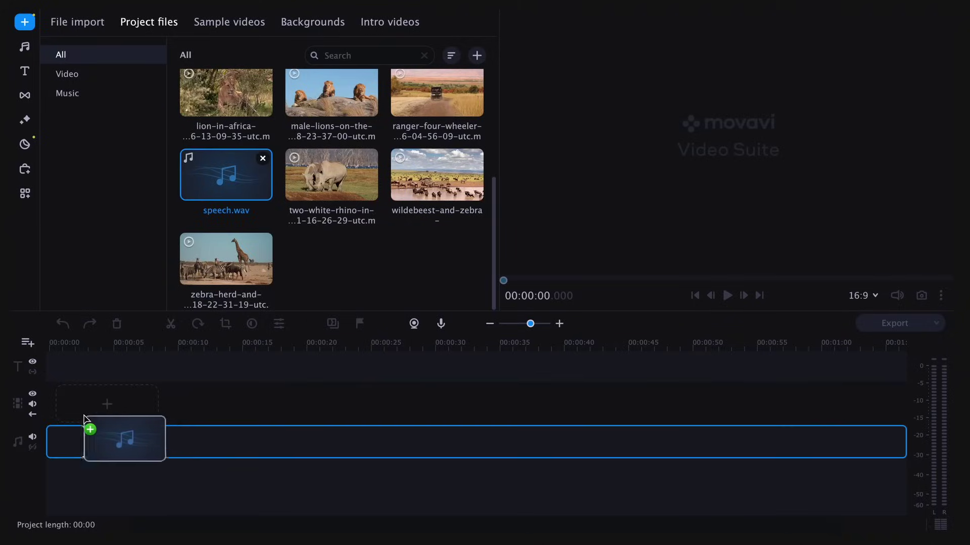
Put speech.wav at the start of the audio track, select it, and filter the library to Music
left_click_drag(49, 436, 50, 439)
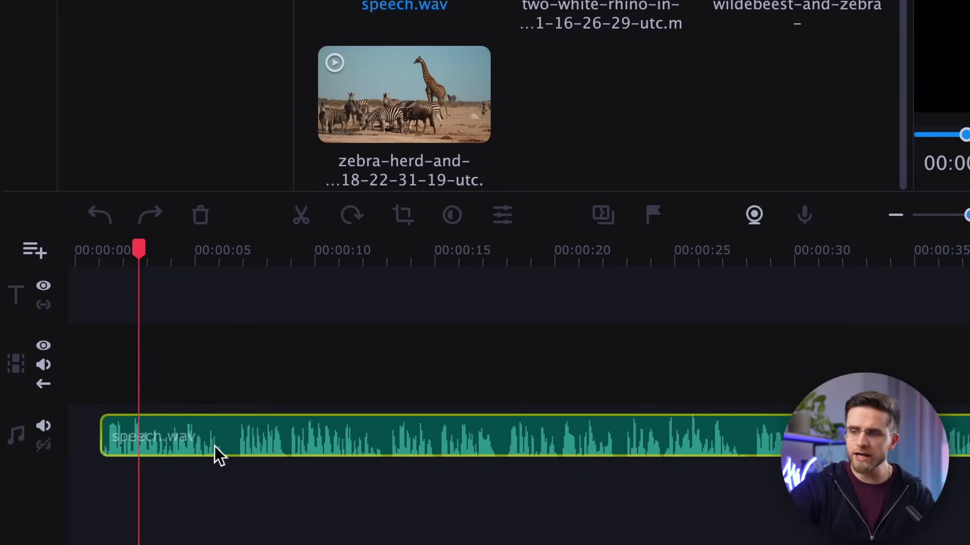
left_click(215, 446)
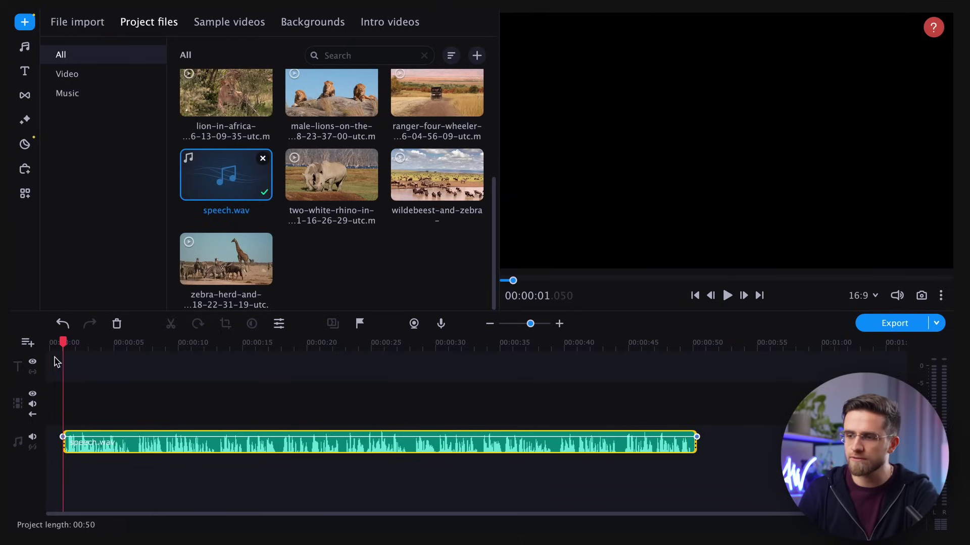
left_click(93, 96)
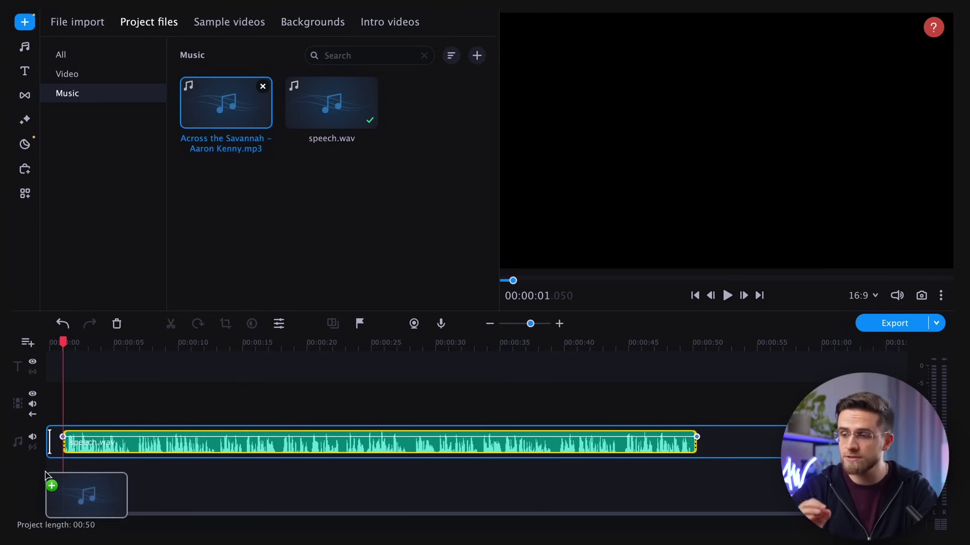
Add a second audio track and lay the Across the Savannah music on it
left_click_drag(222, 159, 82, 324)
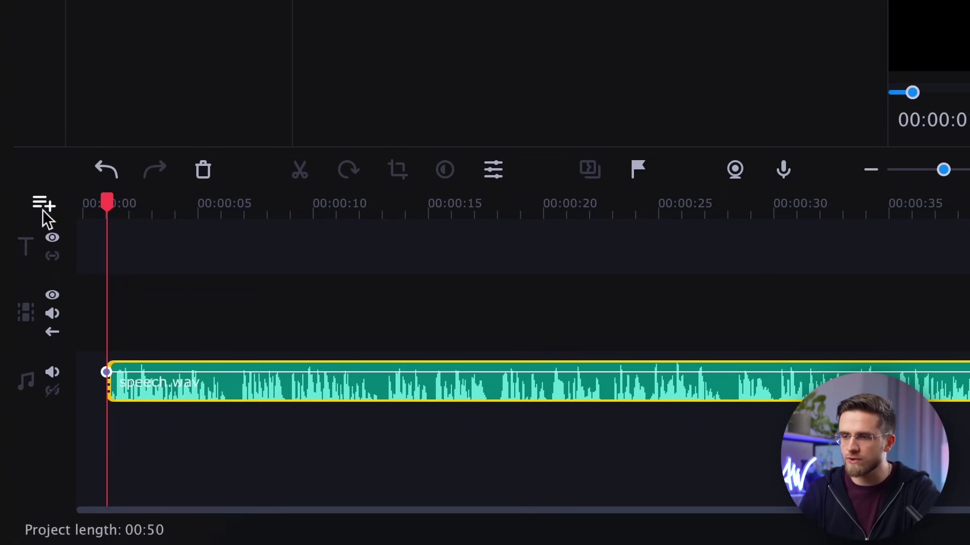
left_click(28, 342)
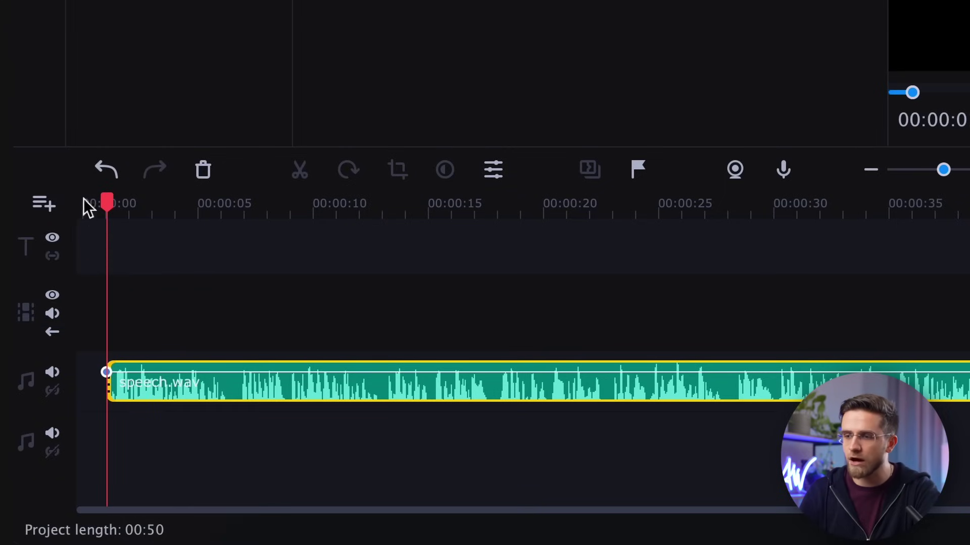
left_click_drag(302, 0, 78, 456)
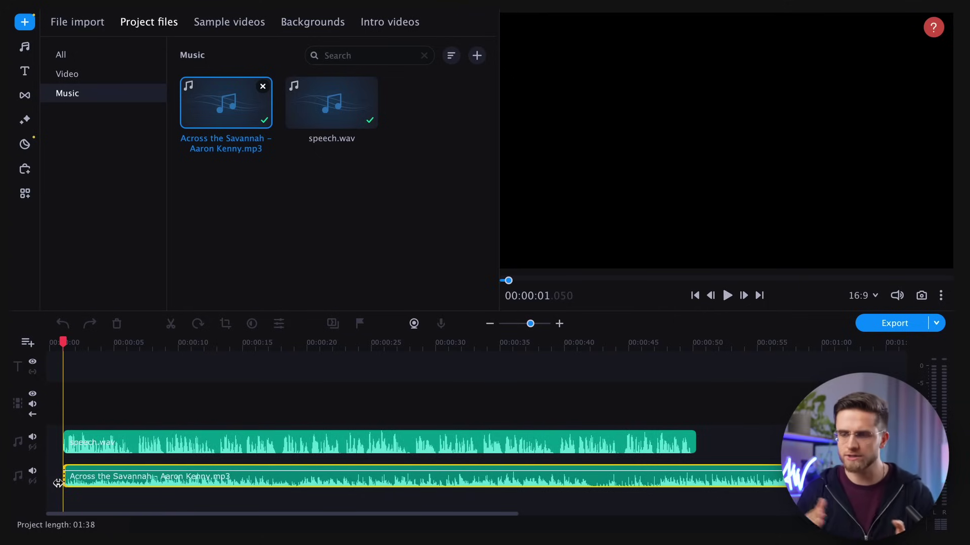
scroll(59, 483, "up", 3)
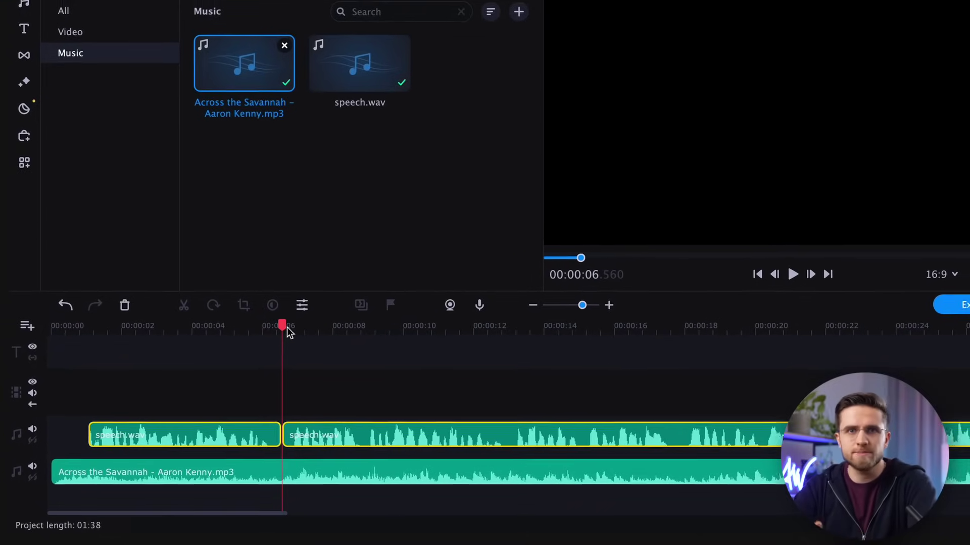
Play back the timeline, then position the playhead at about 11.5 seconds
key("space")
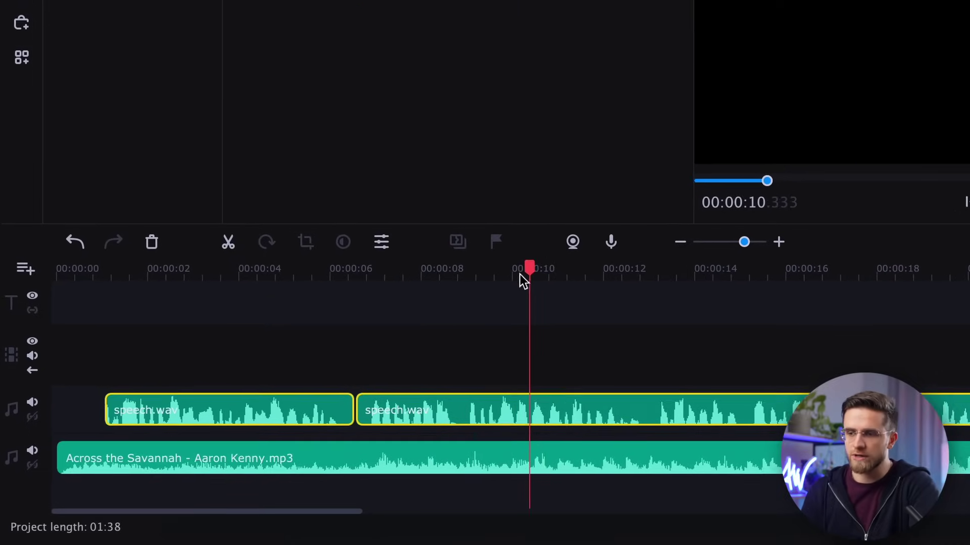
scroll(525, 277, "right", 8)
left_click(527, 275)
scroll(510, 270, "left", 4)
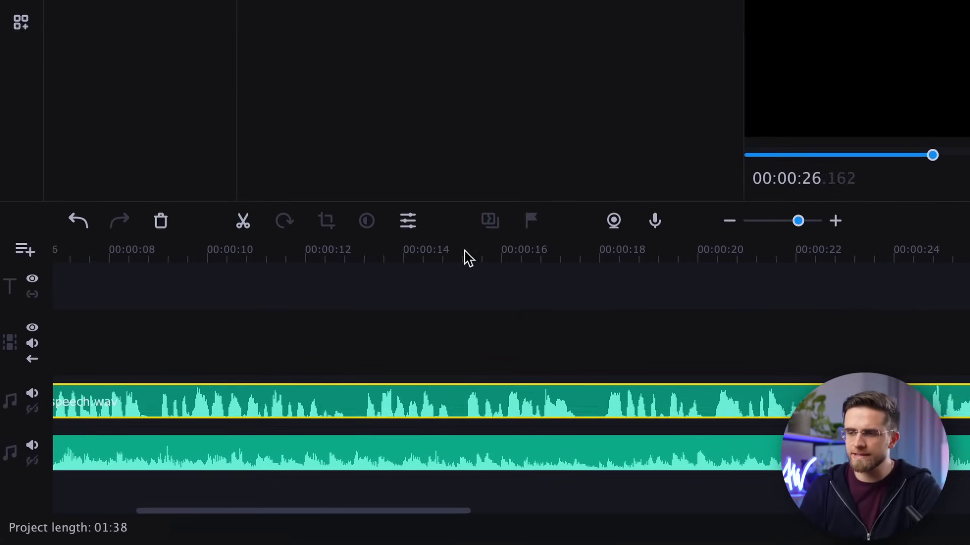
left_click(360, 253)
left_click(263, 253)
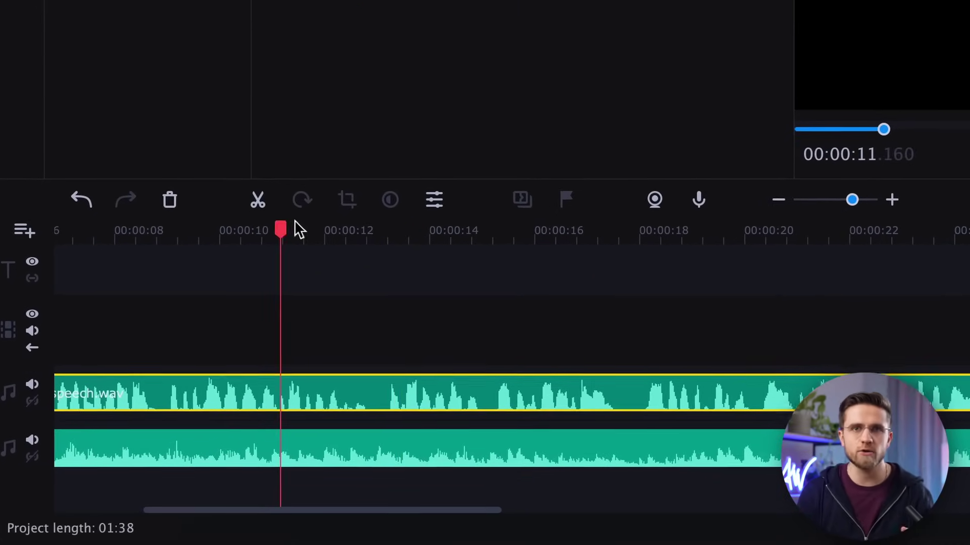
left_click(300, 222)
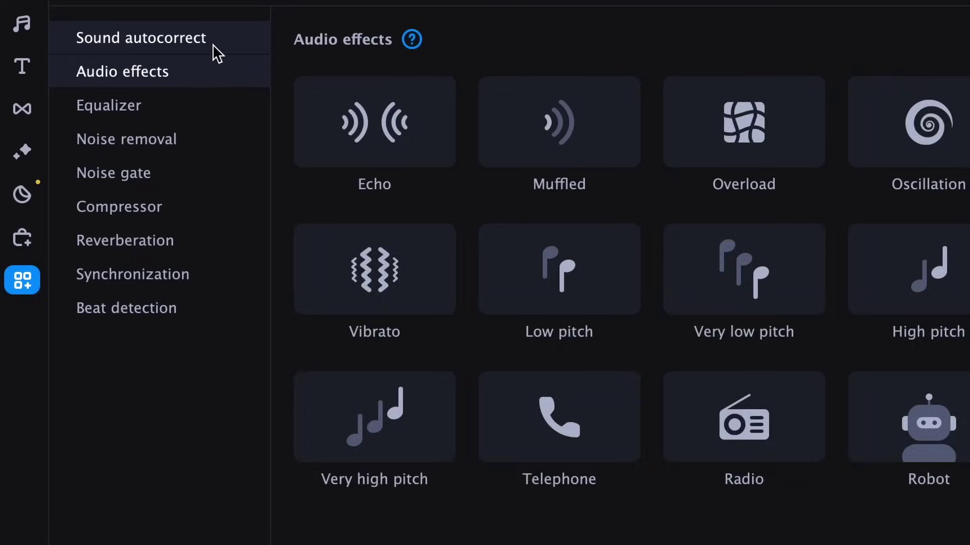
In sound autocorrect, choose Default noise removal and drop the compressor Threshold to -45,1 dB
left_click(212, 41)
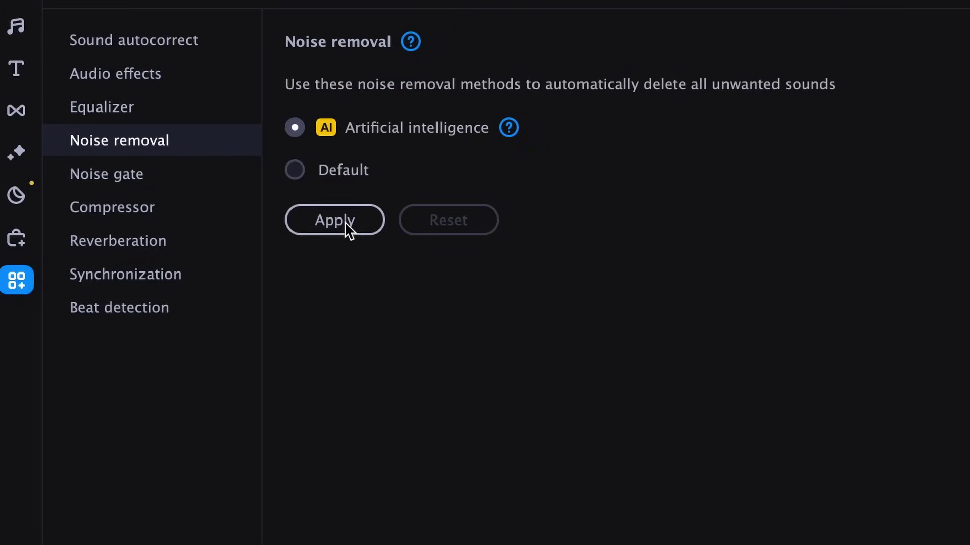
left_click(294, 169)
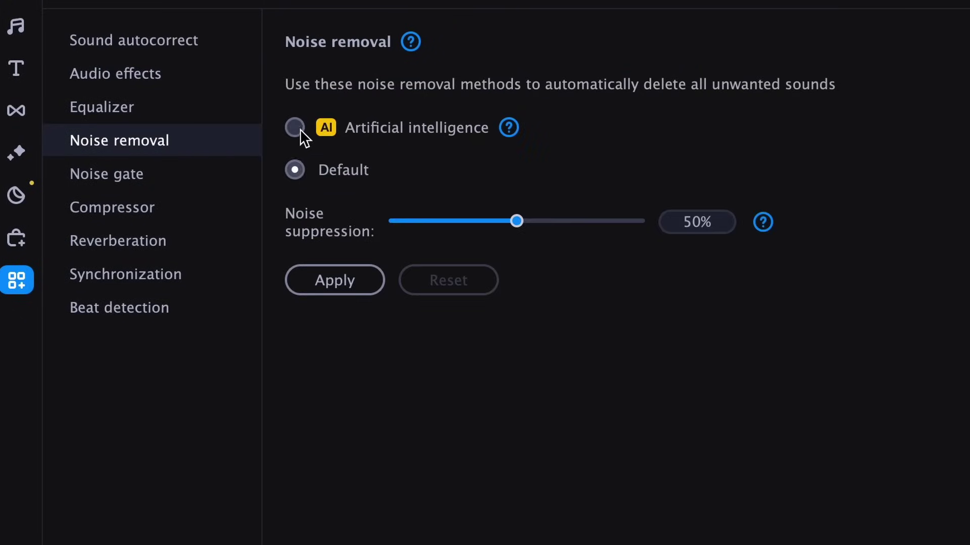
left_click(386, 121)
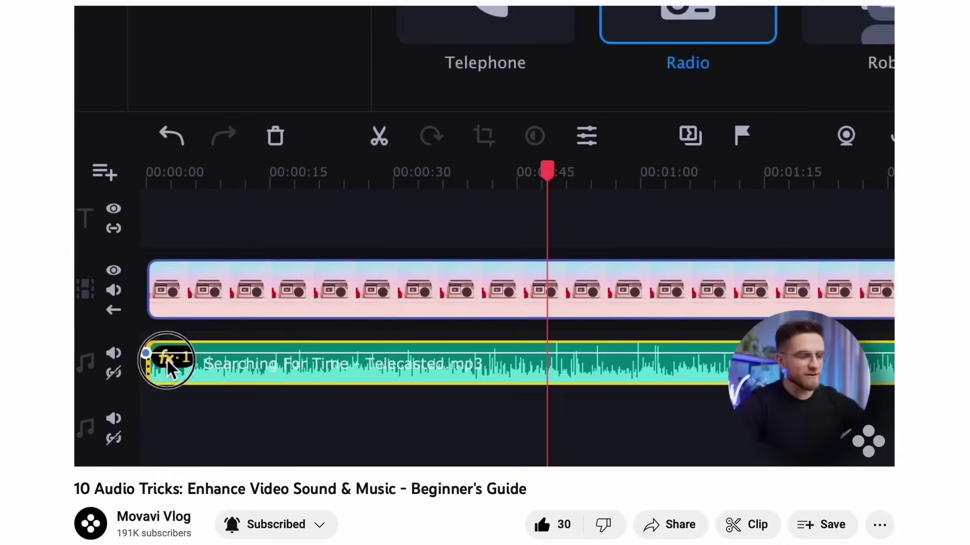
Play the 10 Audio Tricks tutorial section showing the Radio effect and its fx badge
left_click(168, 359)
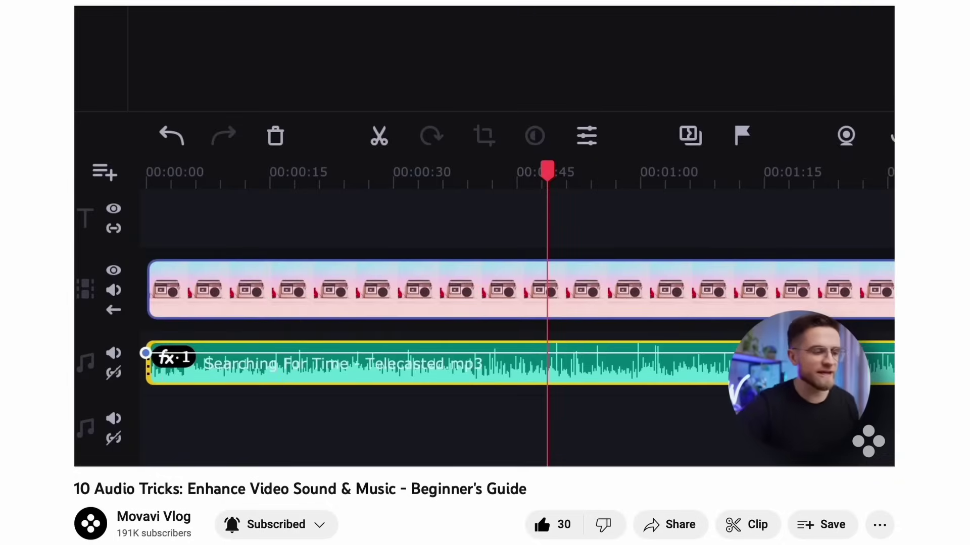
left_click(531, 101)
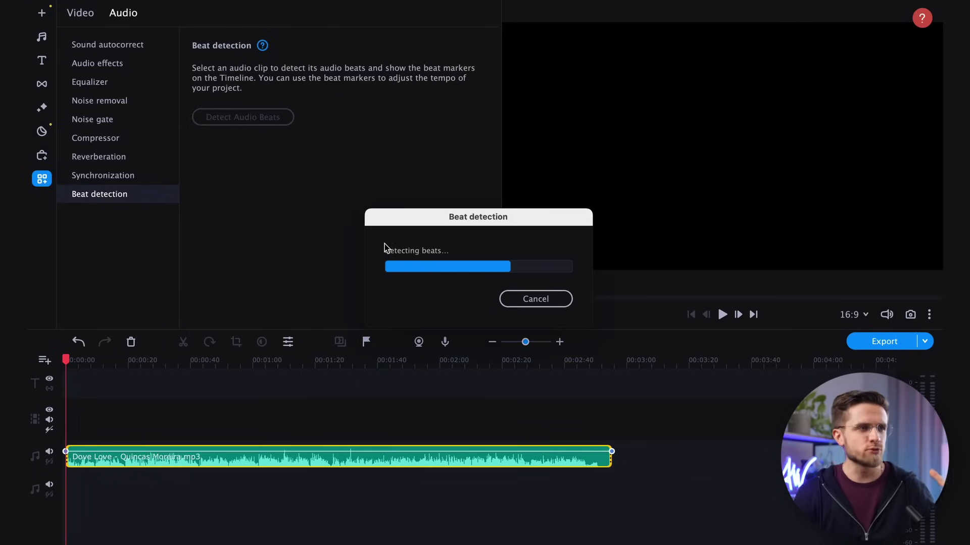
Run beat detection on the Dove Love music track to mark beats along the ruler
key("space")
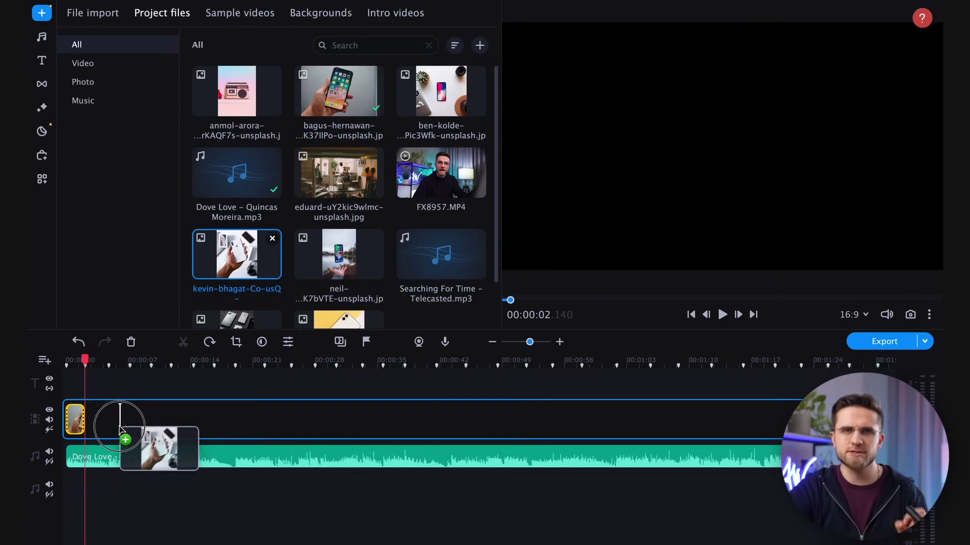
left_click_drag(119, 427, 120, 427)
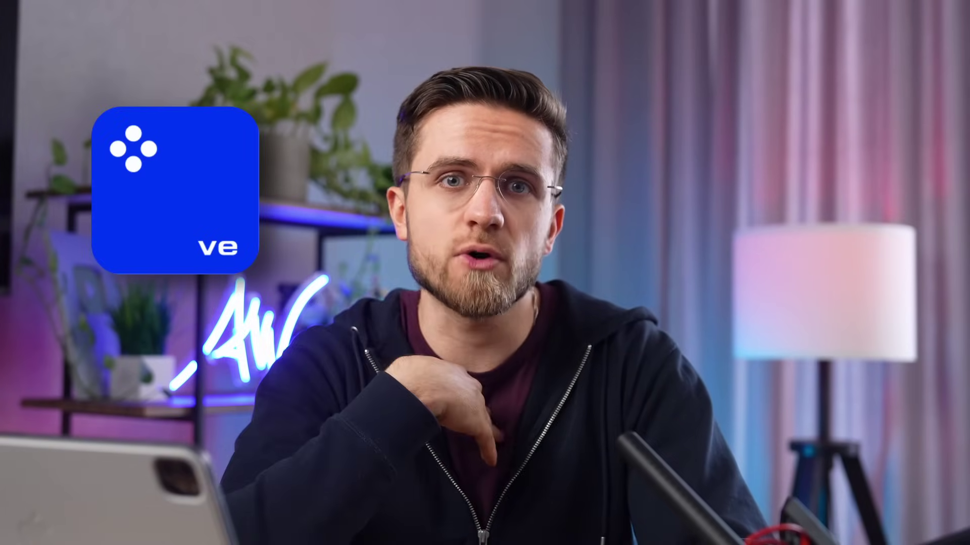
Scroll the Movavi Unlimited page past the Video editing, Screen recording and Photo editing sections
scroll(485, 272, "down", 8)
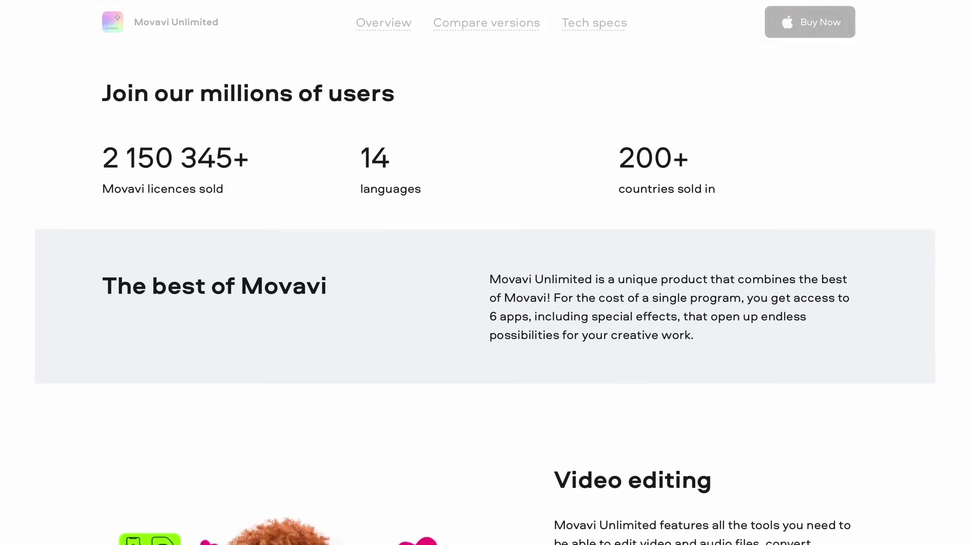
scroll(484, 272, "down", 10)
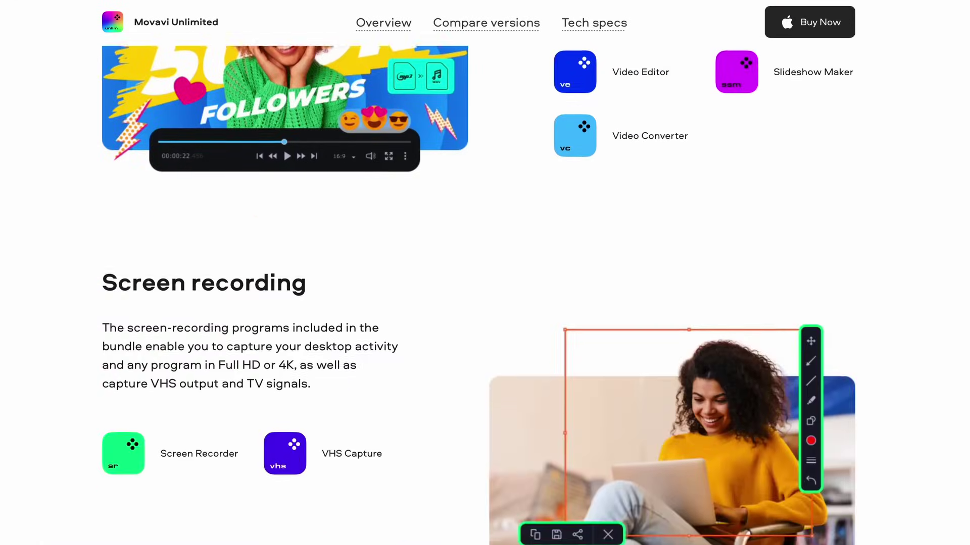
scroll(485, 273, "down", 9)
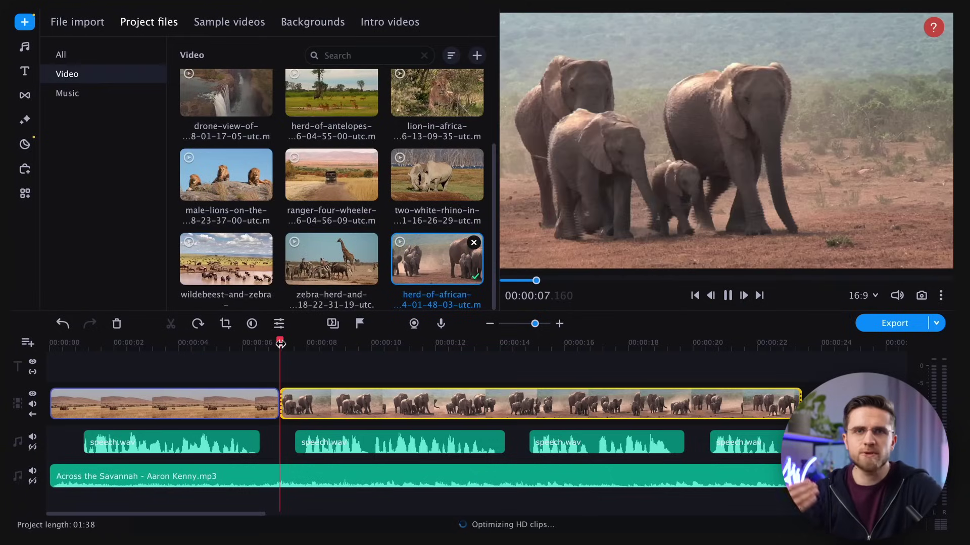
Keep the elephant clip in its original spot and add the antelope clip to the video track
key("space")
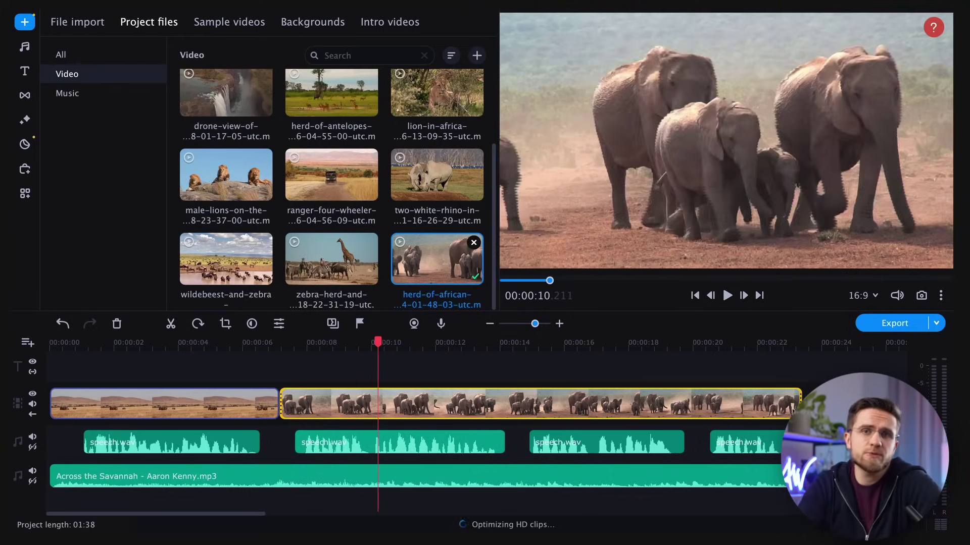
left_click_drag(480, 404, 587, 412)
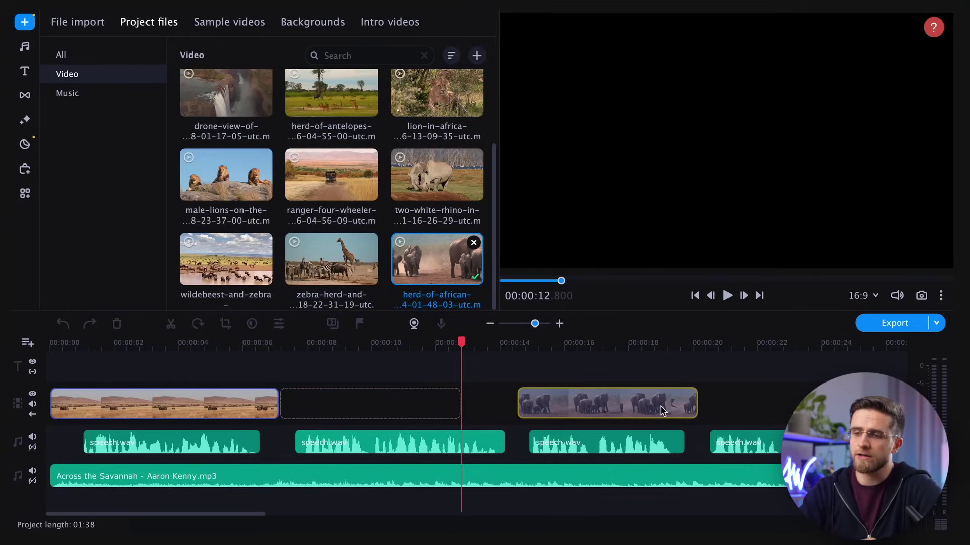
left_click_drag(657, 410, 569, 409)
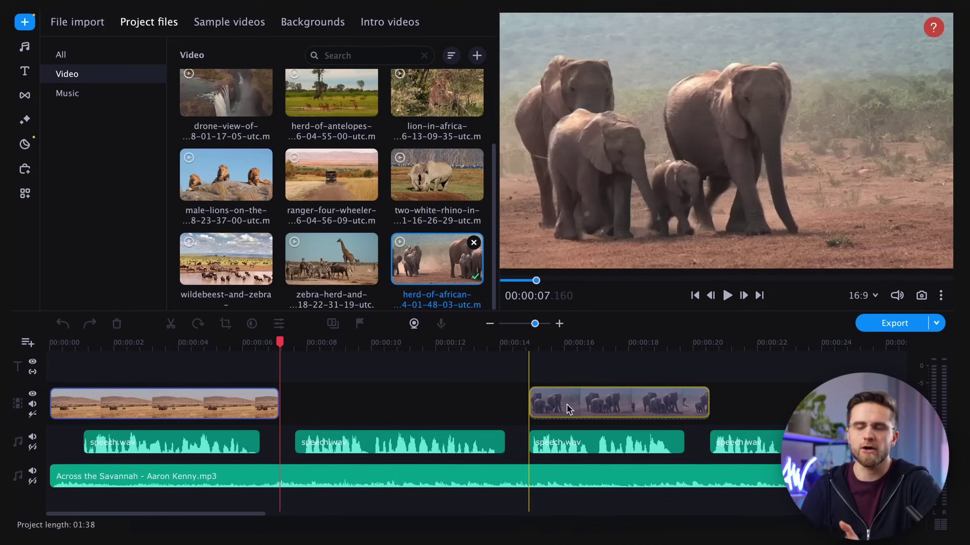
left_click_drag(328, 99, 353, 404)
Close the gap after the first clip on the video track
left_click(50, 343)
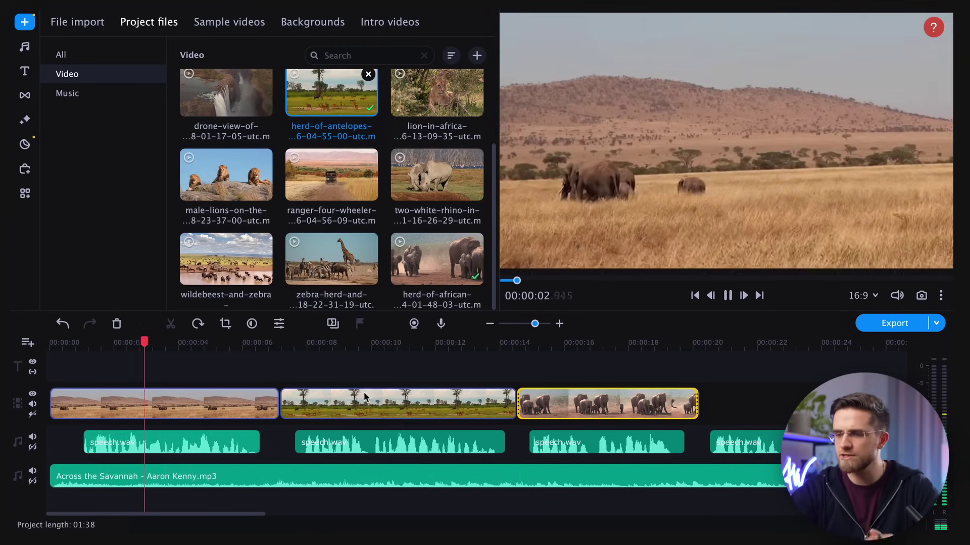
left_click(273, 408)
left_click_drag(292, 408, 284, 409)
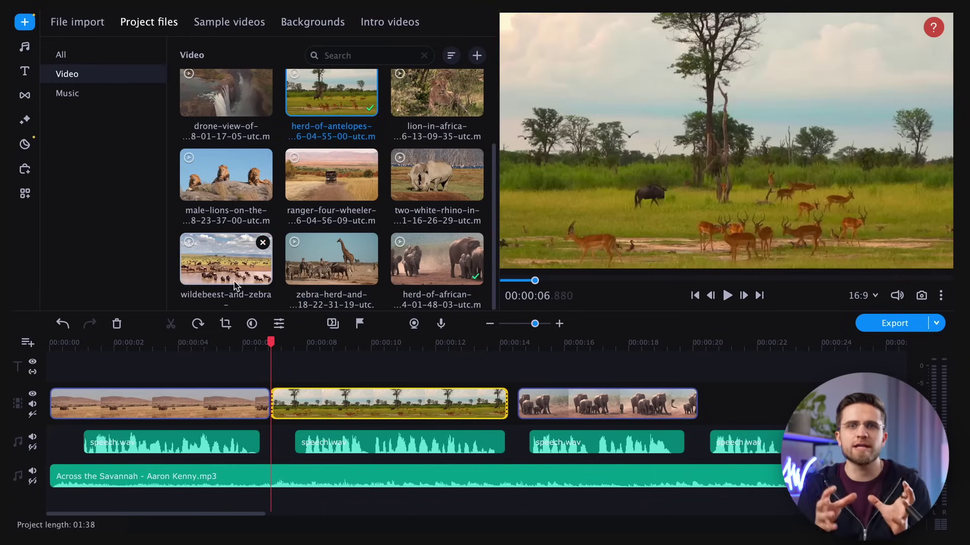
Add the lion clip right after the elephants and move the antelope clip to follow it
scroll(347, 255, "up", 2)
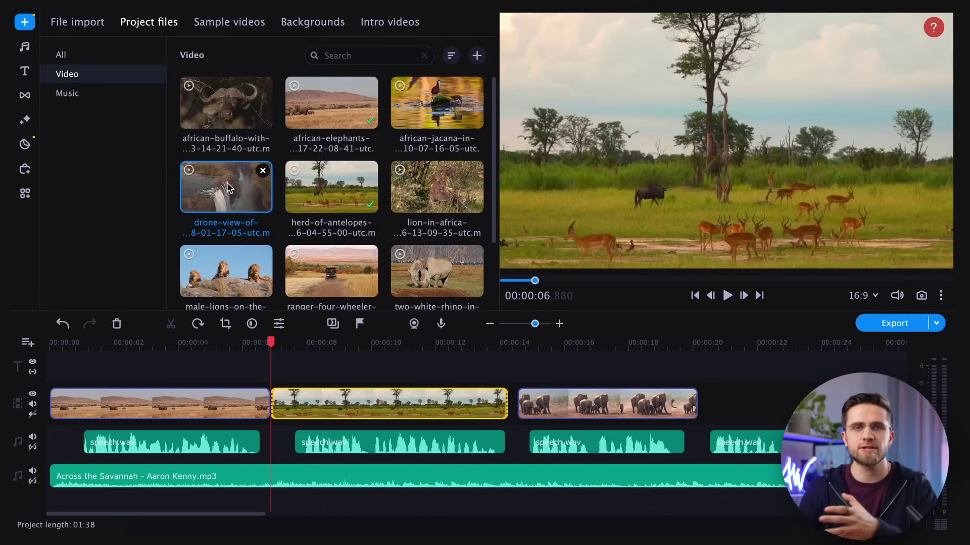
scroll(343, 202, "down", 1)
left_click_drag(437, 163, 286, 399)
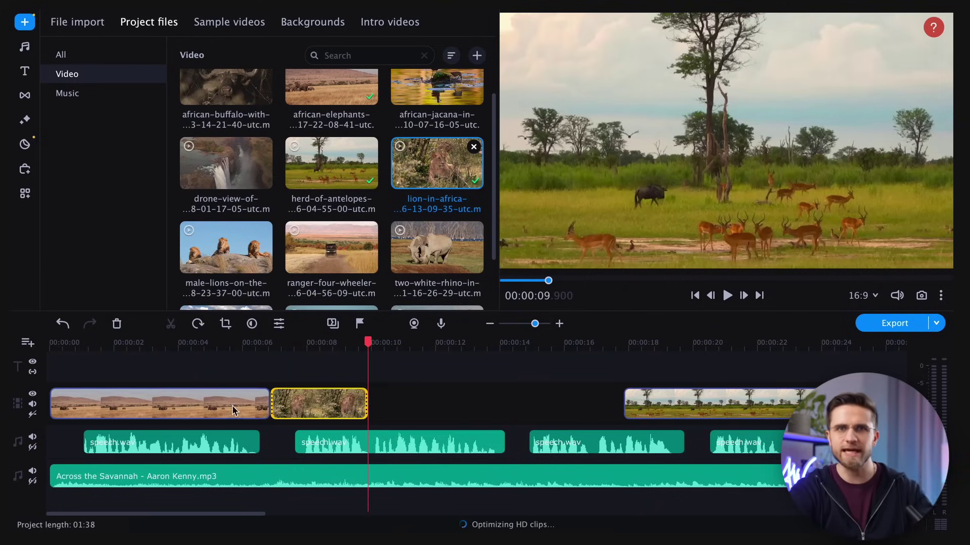
left_click(234, 411)
left_click_drag(331, 413, 235, 412)
left_click_drag(631, 404, 320, 403)
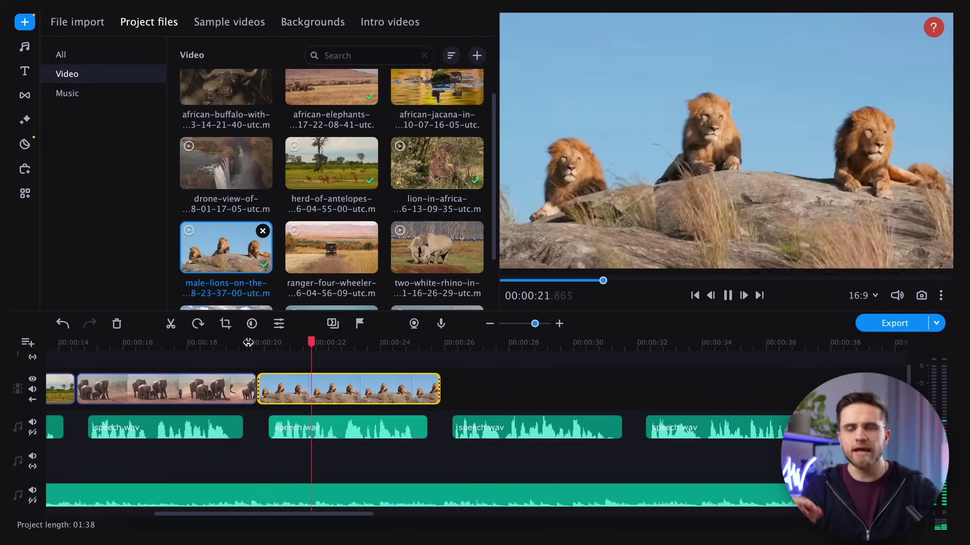
Add the wildebeest-and-zebra clip and cut off its tail at about 00:00:31
scroll(427, 265, "down", 3)
left_click_drag(226, 259, 457, 394)
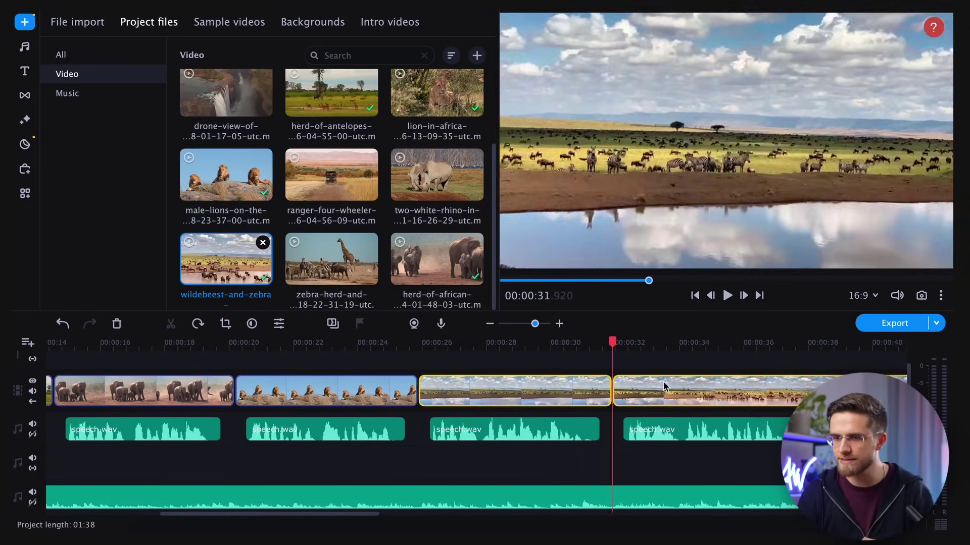
left_click(667, 386)
key("Delete")
left_click(399, 352)
key("space")
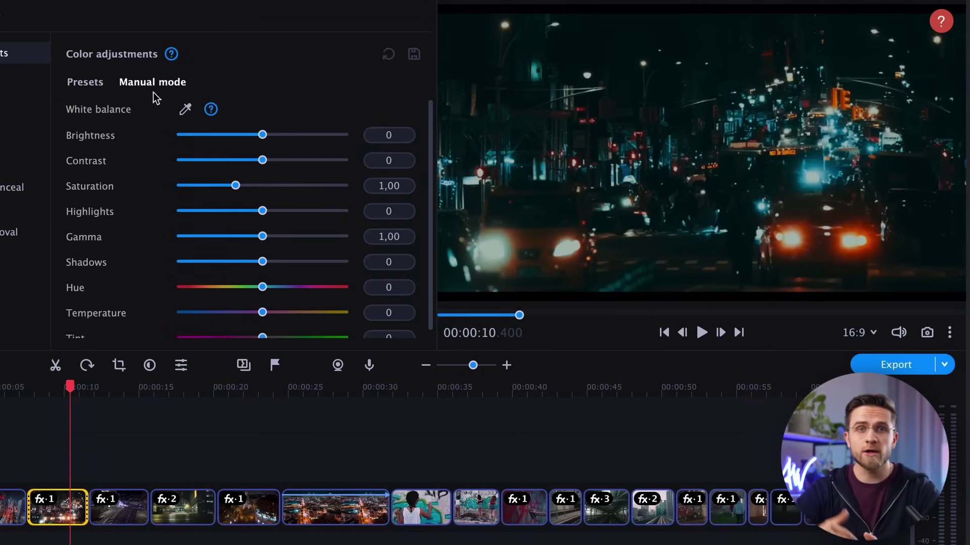
Raise the city clip's brightness to 96 and apply the Thriller LUT to the second clip
left_click_drag(281, 135, 325, 171)
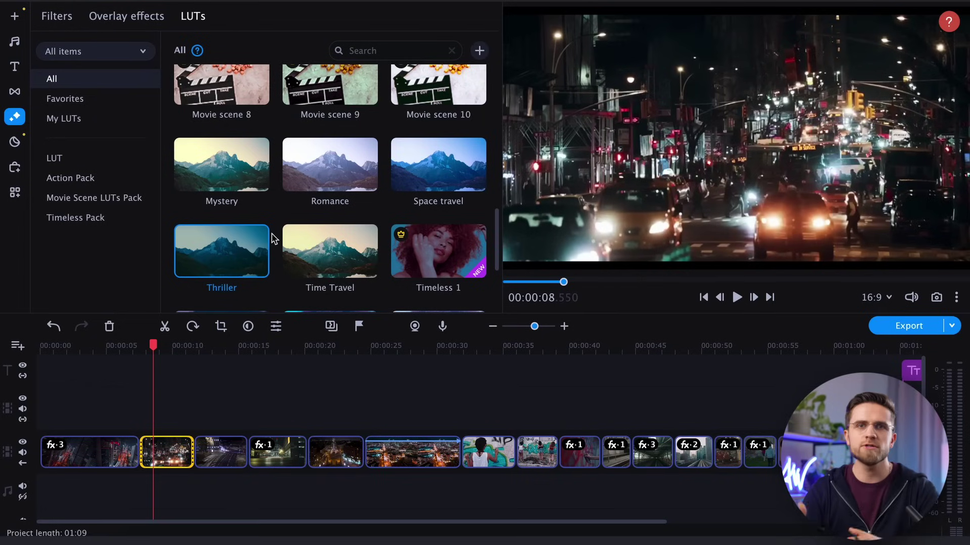
scroll(273, 238, "down", 2)
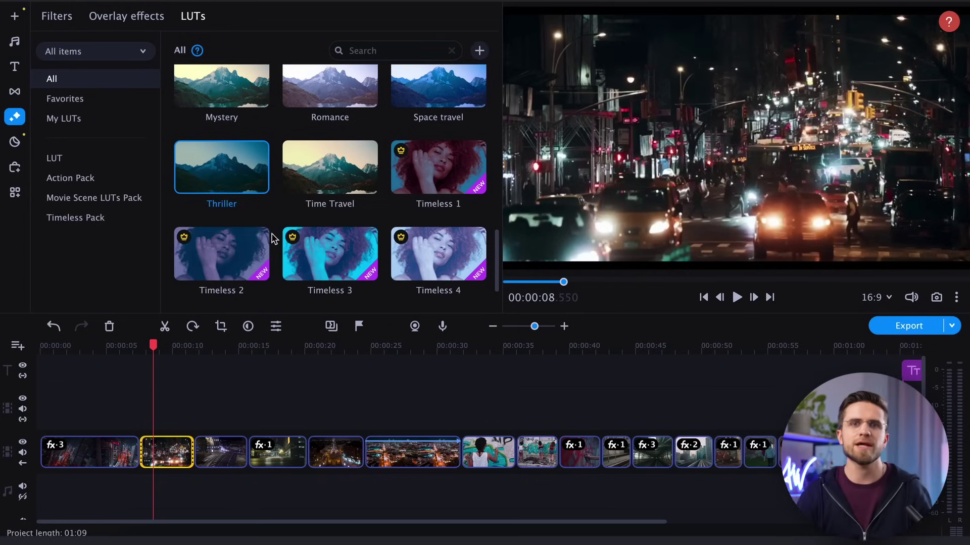
left_click_drag(166, 445, 166, 447)
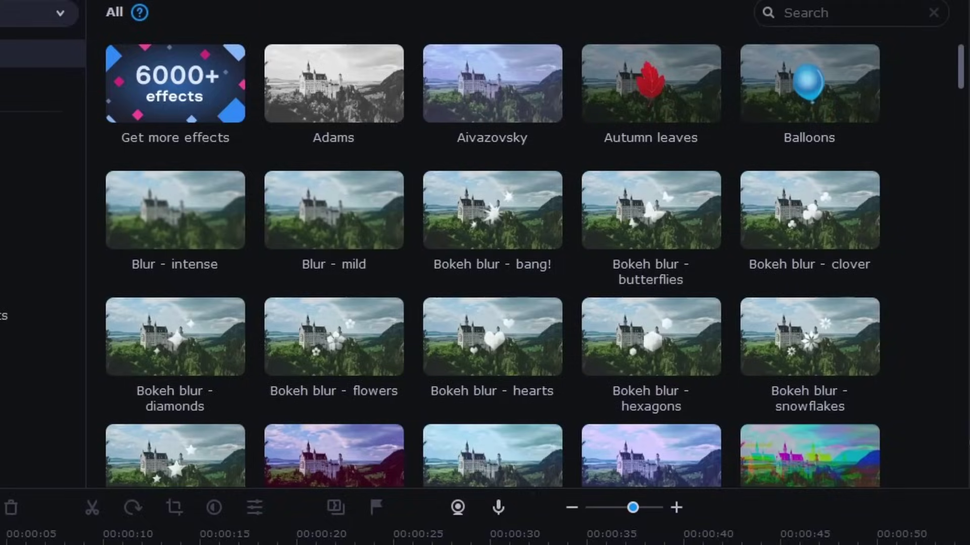
scroll(534, 260, "down", 15)
scroll(534, 260, "down", 8)
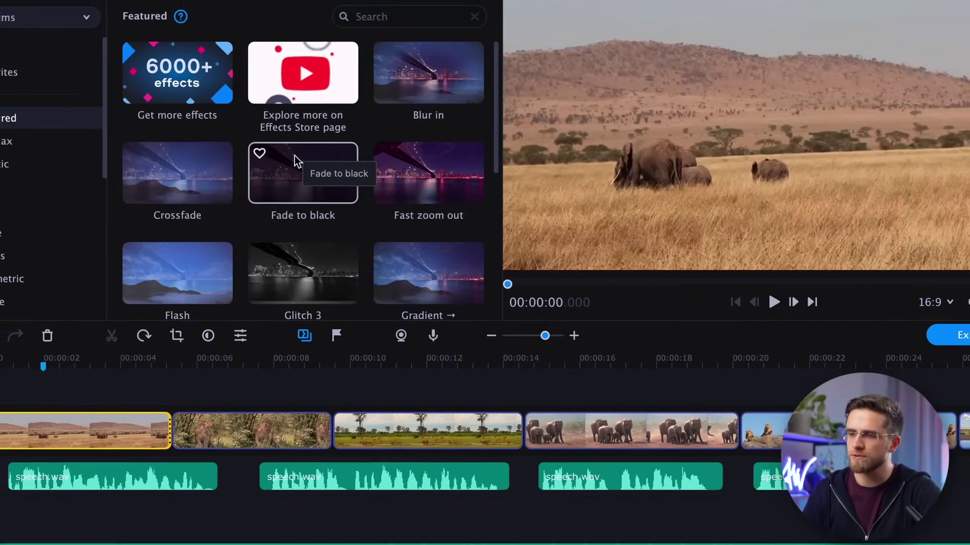
Add Fade to black at the start of the first clip and near 00:46, previewing the opening
left_click_drag(295, 156, 7, 432)
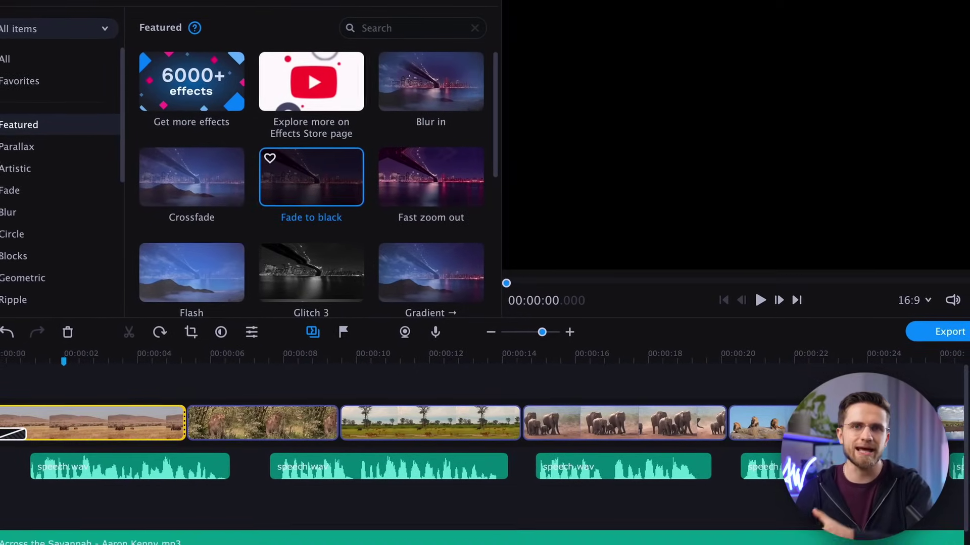
key("space")
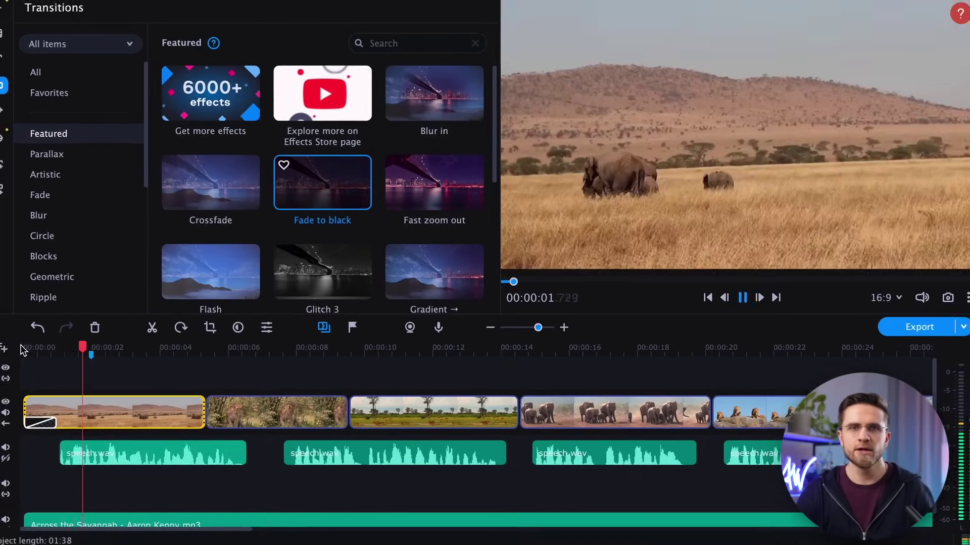
left_click(35, 426)
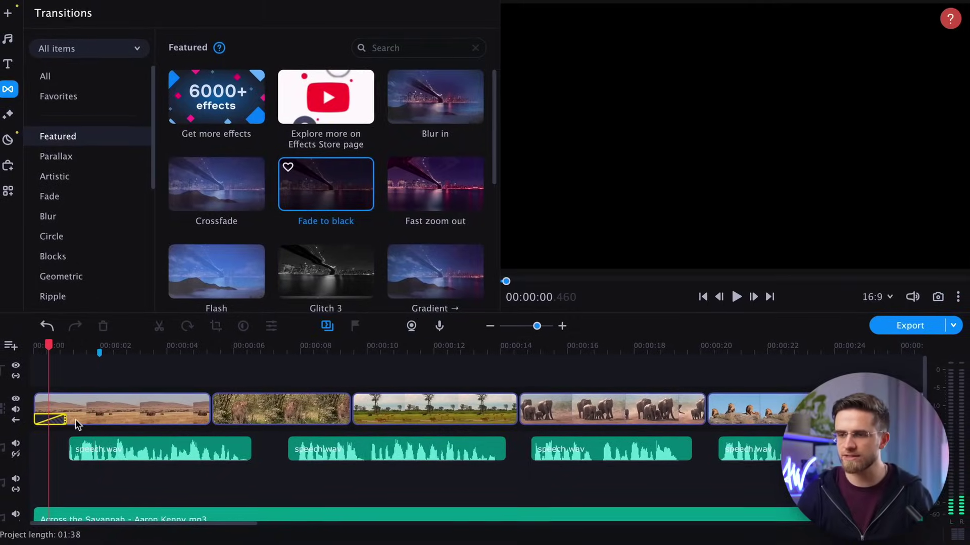
key("space")
left_click_drag(326, 184, 446, 408)
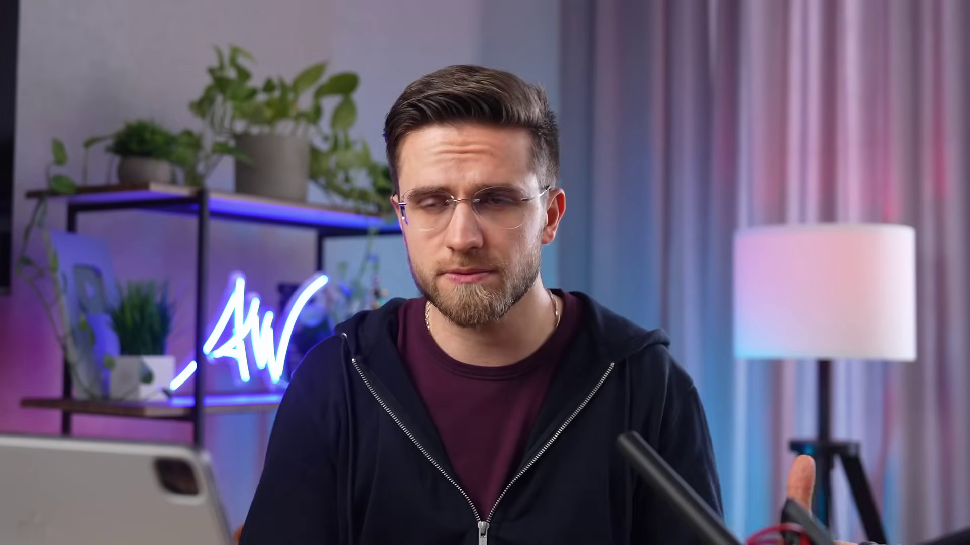
Place a Gradient transition between the first two clips and shorten it
left_click_drag(530, 46, 254, 421)
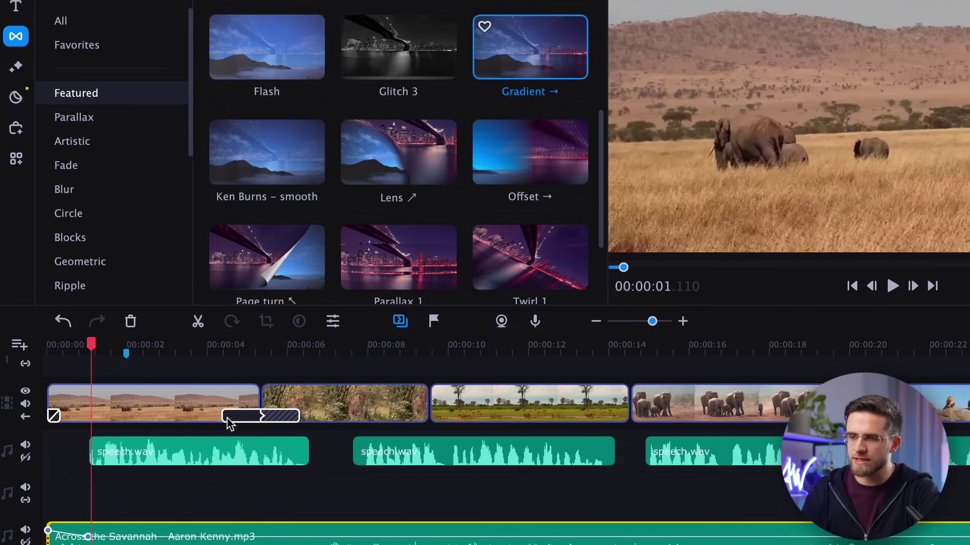
left_click(227, 423)
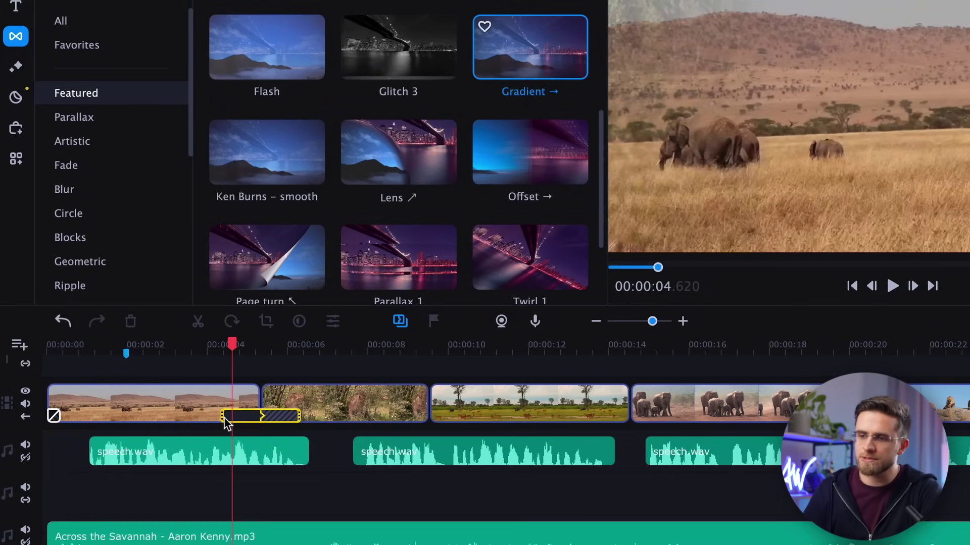
left_click_drag(244, 418, 251, 418)
left_click(237, 345)
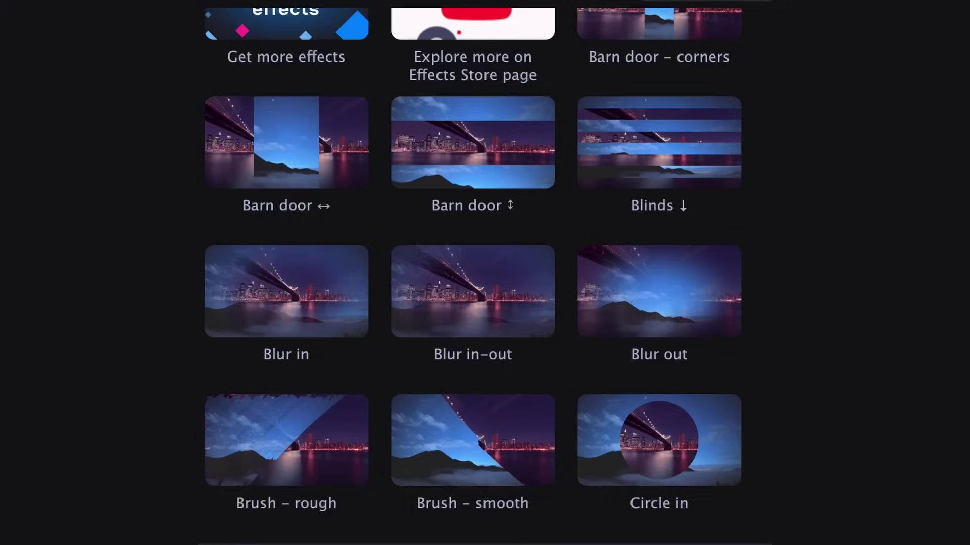
Scroll through the Transitions grid to browse more transition styles
scroll(473, 276, "down", 5)
scroll(473, 276, "down", 20)
scroll(473, 276, "down", 20)
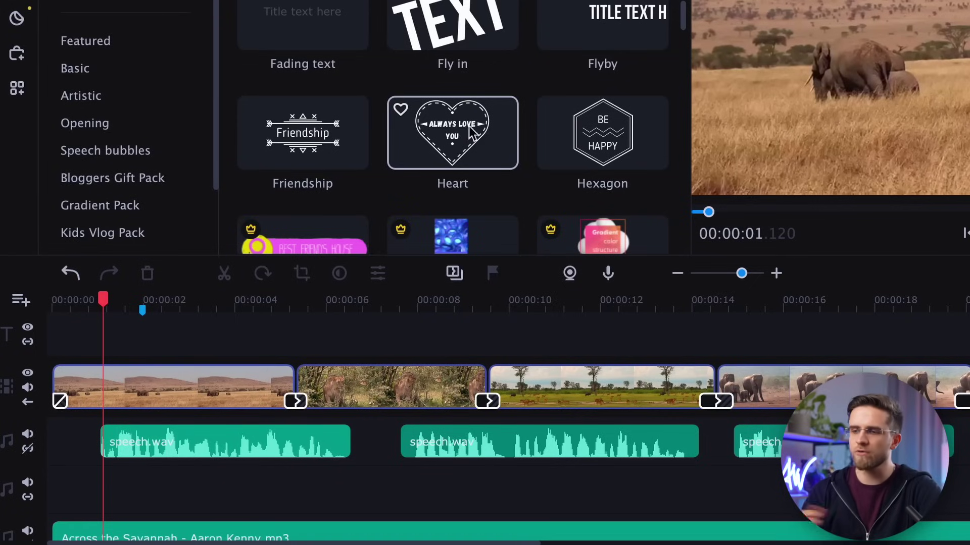
Add the Friendship title to the title track, shortened to end near 0:04.9
left_click_drag(328, 121, 116, 341)
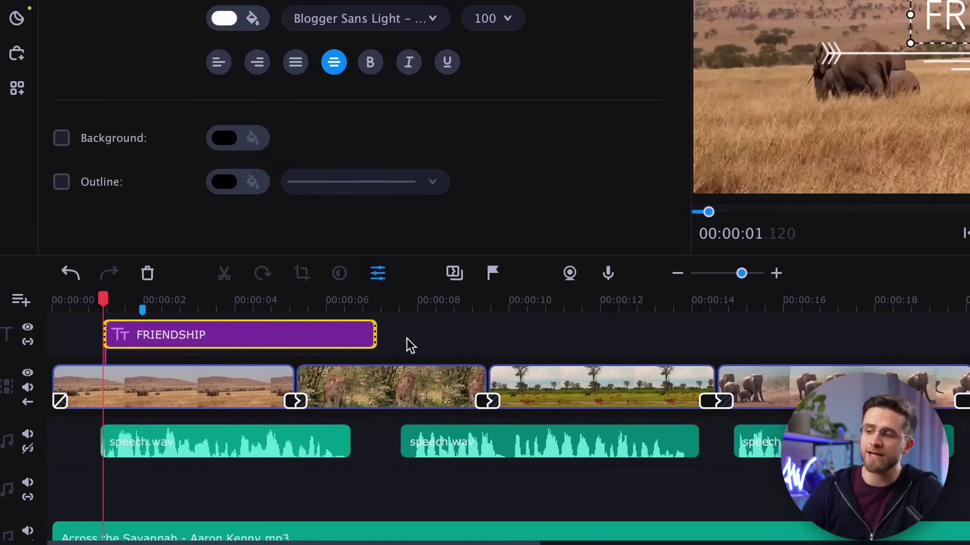
left_click_drag(378, 344, 275, 344)
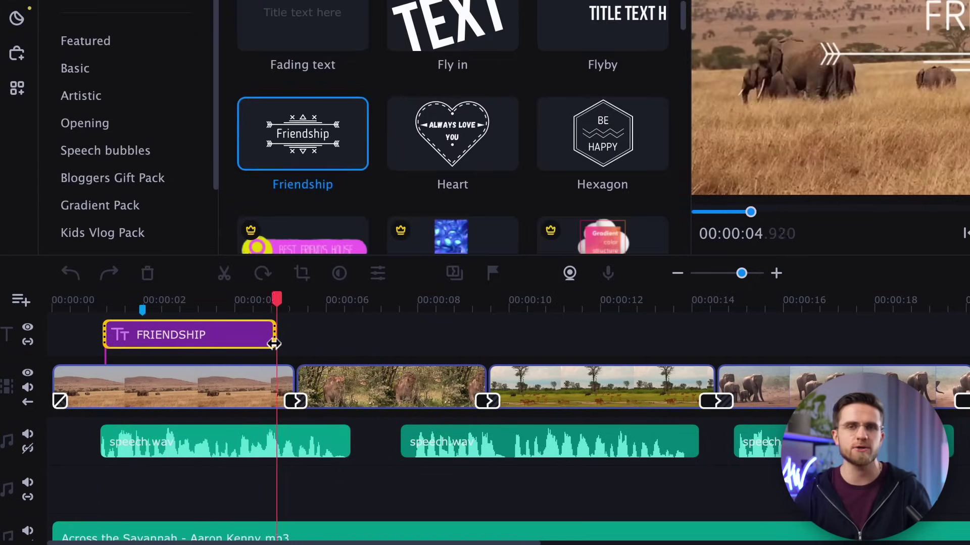
left_click(217, 333)
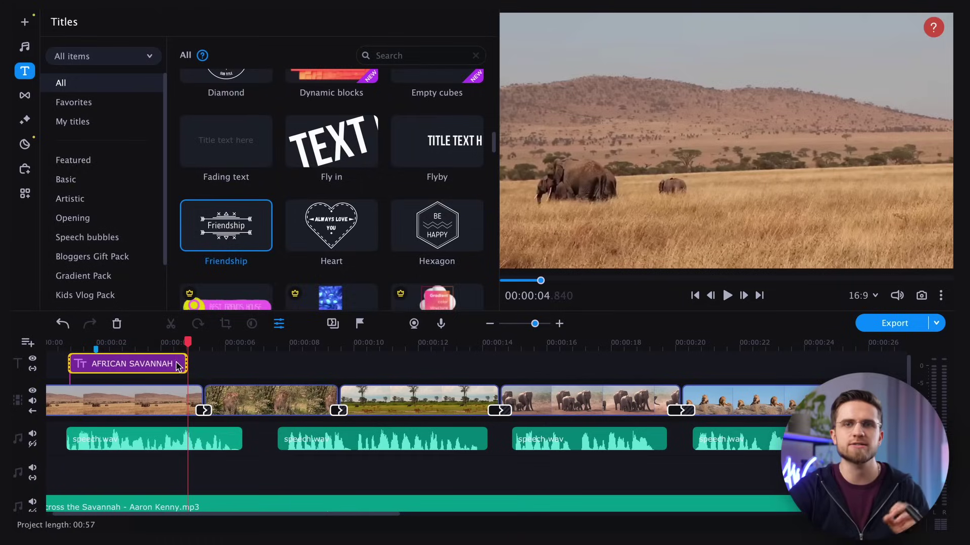
Widen and centre the AFRICAN SAVANNAH text box so it fits on one line
double_click(178, 365)
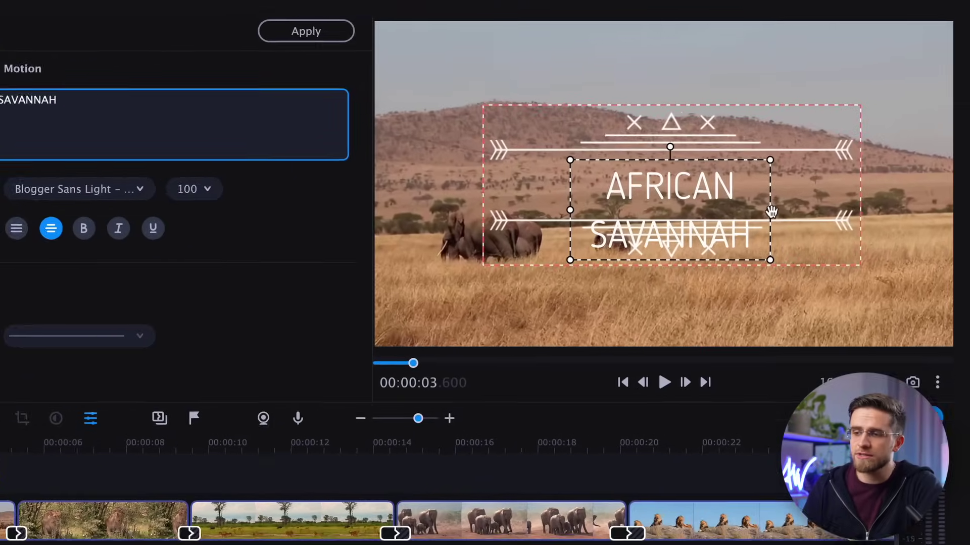
left_click_drag(771, 211, 926, 210)
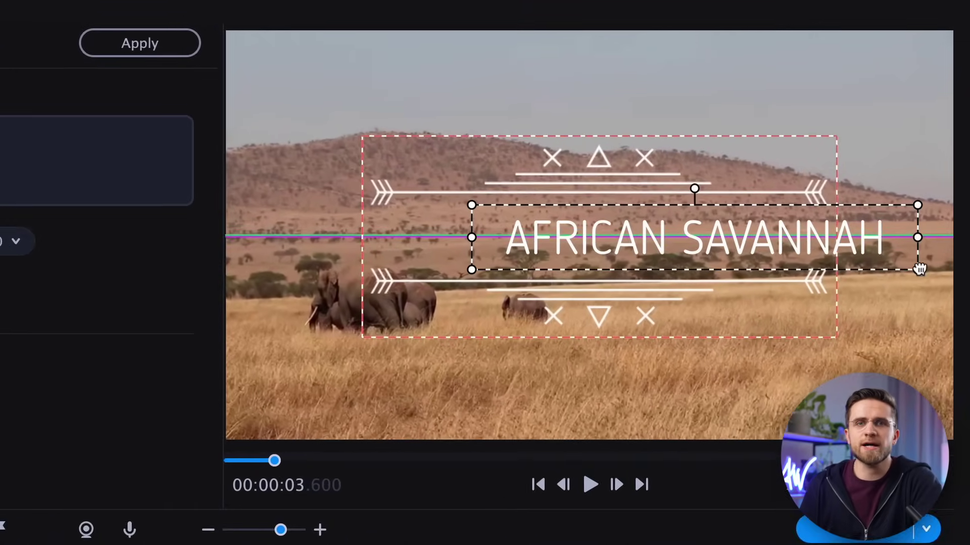
left_click_drag(713, 238, 633, 251)
left_click_drag(599, 254, 597, 250)
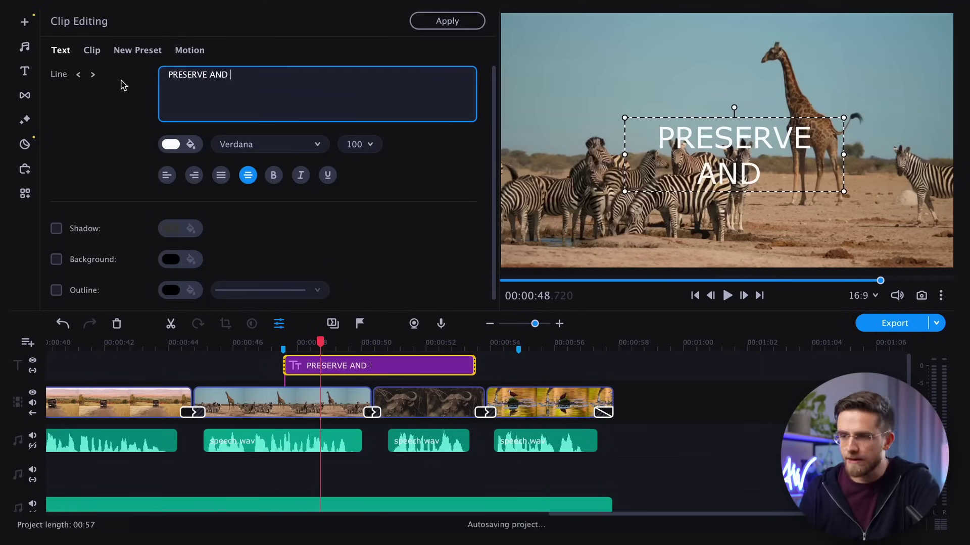
Open the title's Verdana font list and scroll up to the PT Serif fonts
left_click(279, 145)
left_click(281, 145)
left_click(281, 146)
scroll(357, 235, "up", 3)
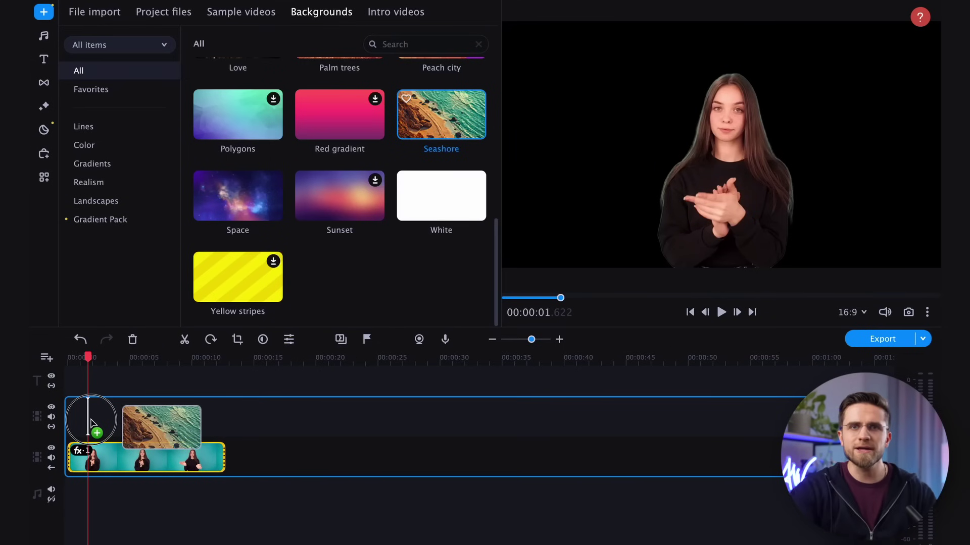
Layer the woman clip above the seashore background and start Precise background removal
left_click_drag(90, 423, 106, 422)
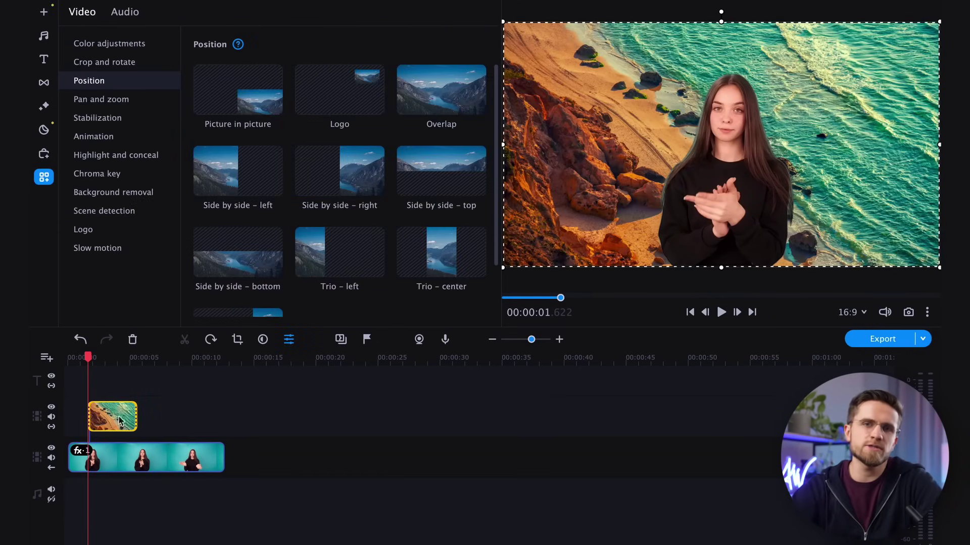
left_click_drag(101, 457, 101, 424)
key("space")
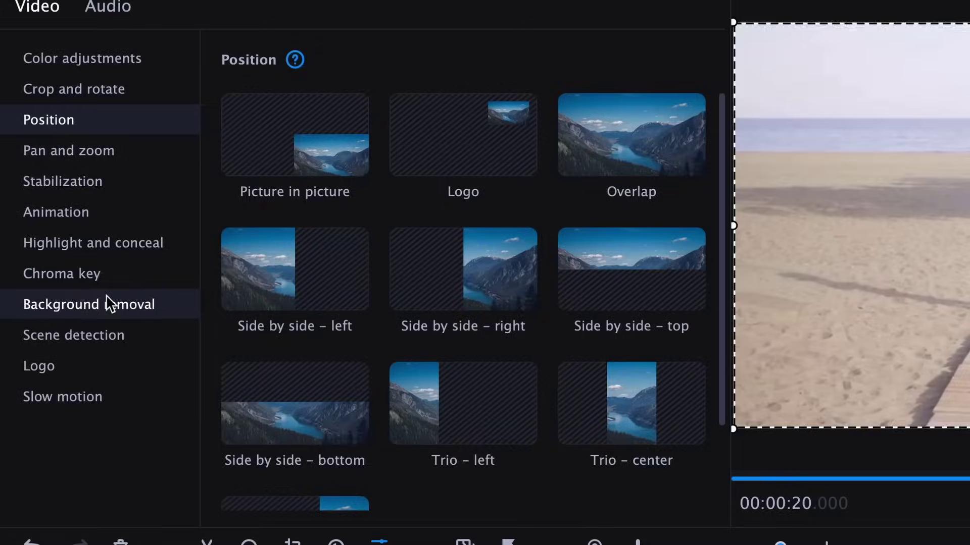
left_click(105, 299)
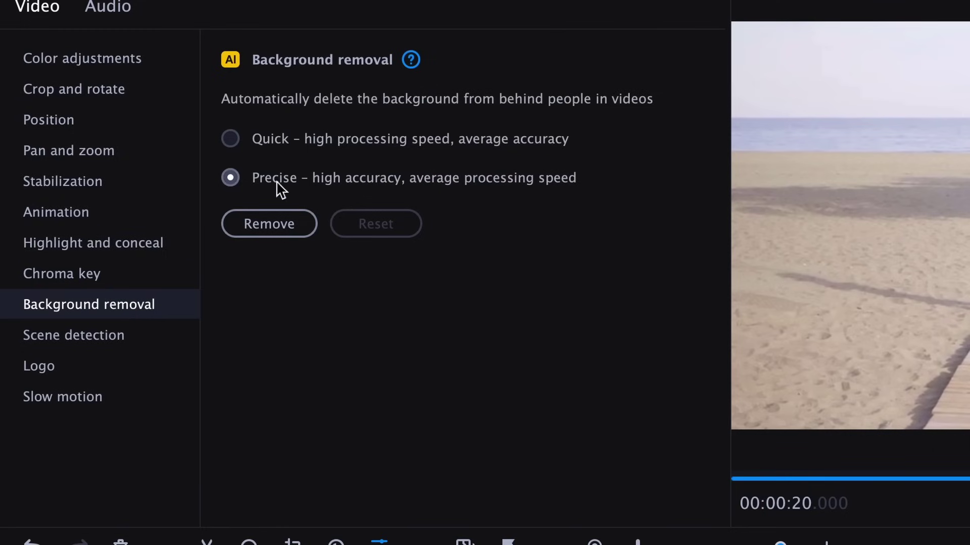
left_click(269, 238)
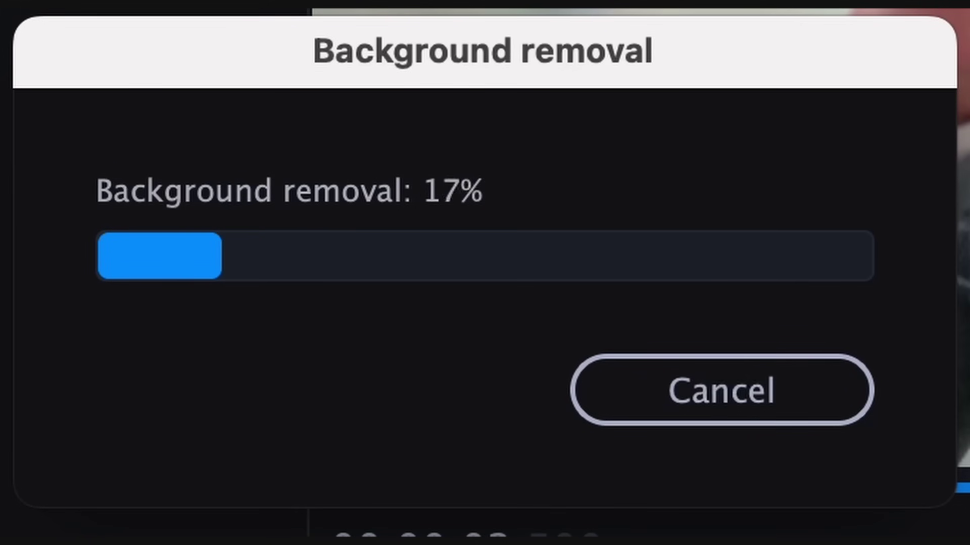